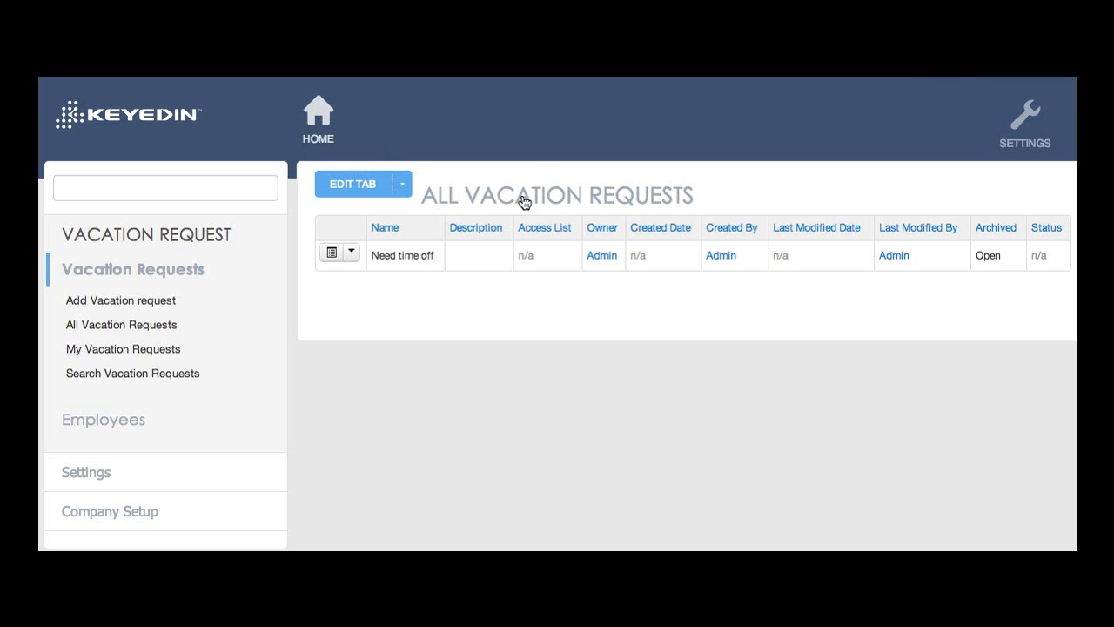
# Open the "Need time off" request from My Vacation Requests and review its details and the tab's editing options
pyautogui.click(139, 350)
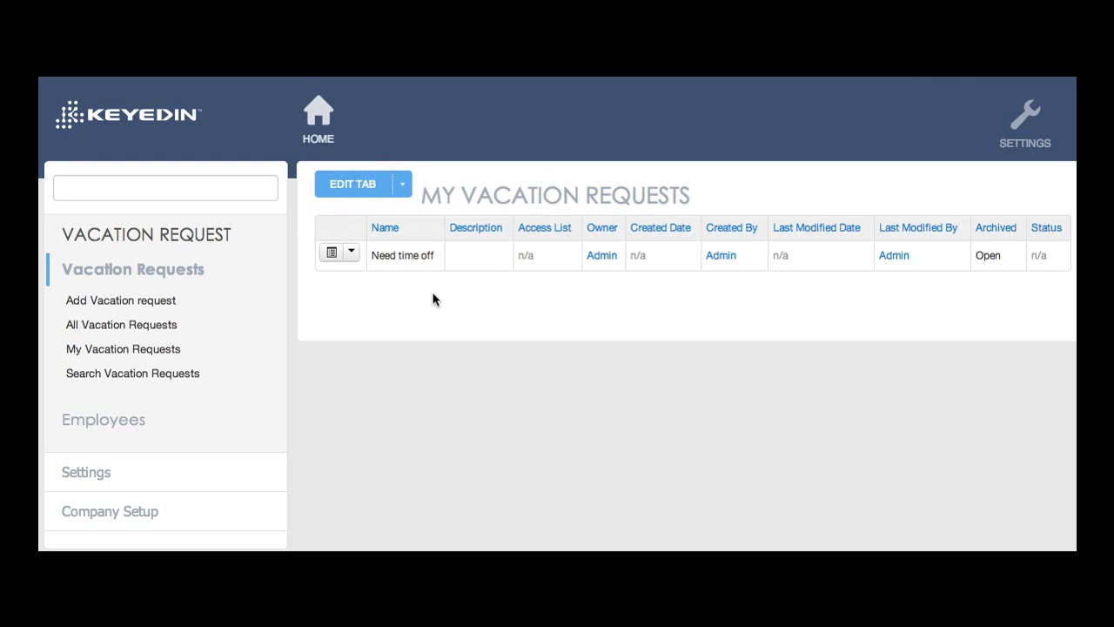
pyautogui.click(329, 254)
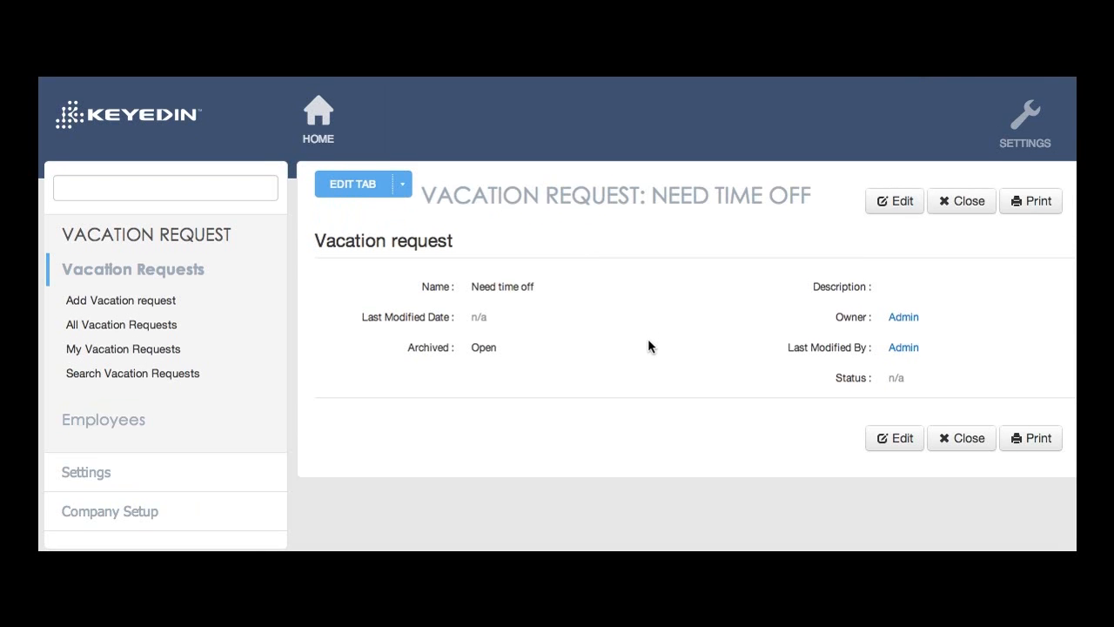
pyautogui.click(383, 182)
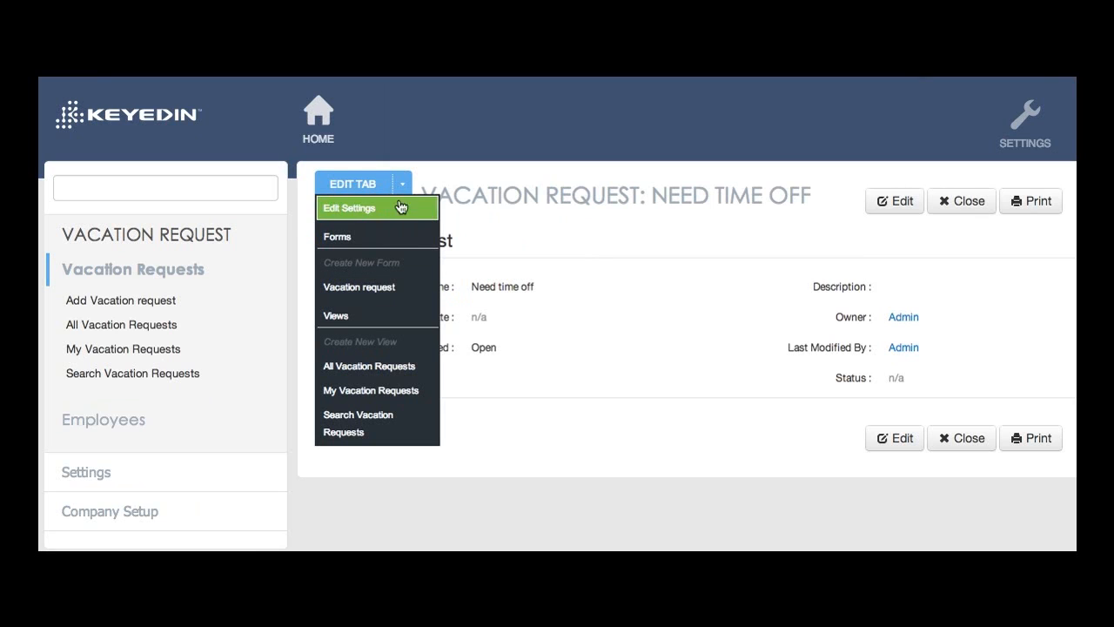
pyautogui.click(724, 248)
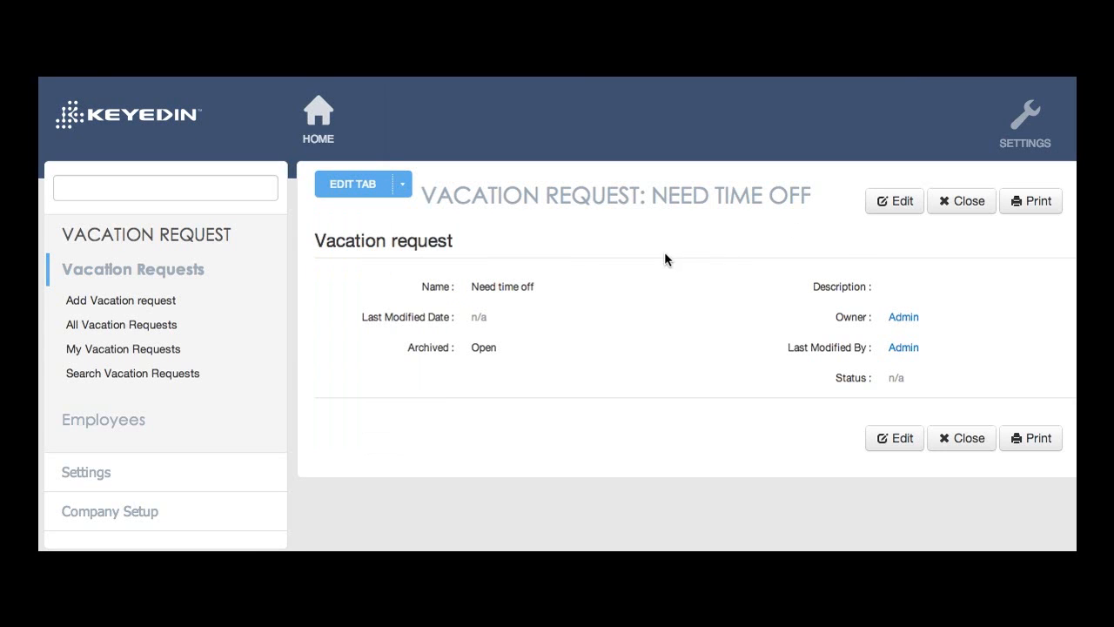
# Create a new form named "Vacation request approval" for the Vacation Requests object
pyautogui.click(399, 181)
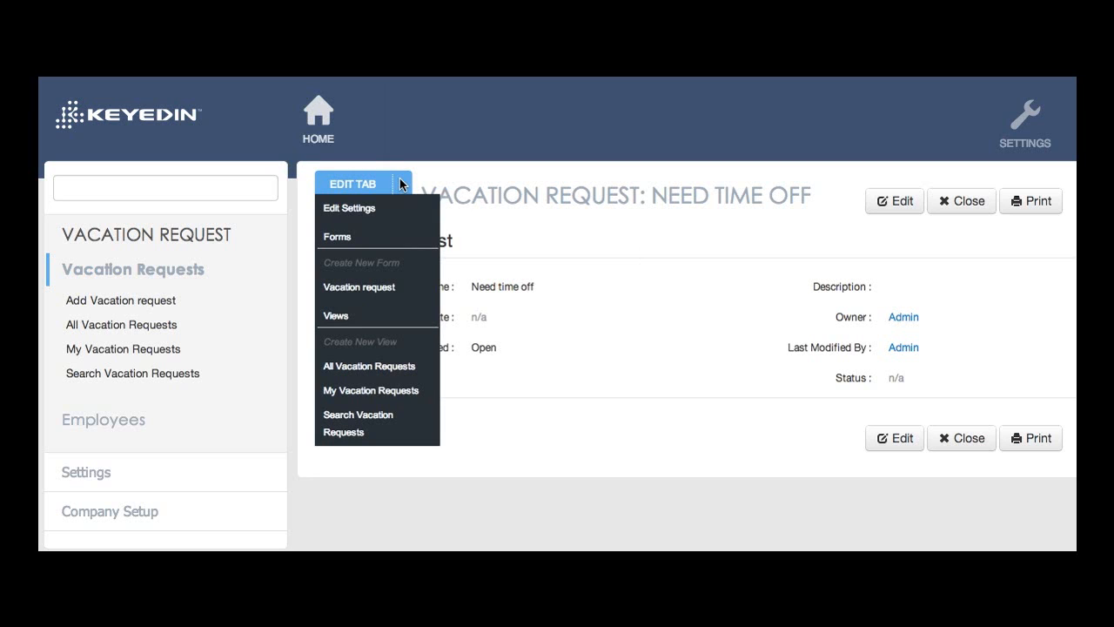
pyautogui.click(391, 270)
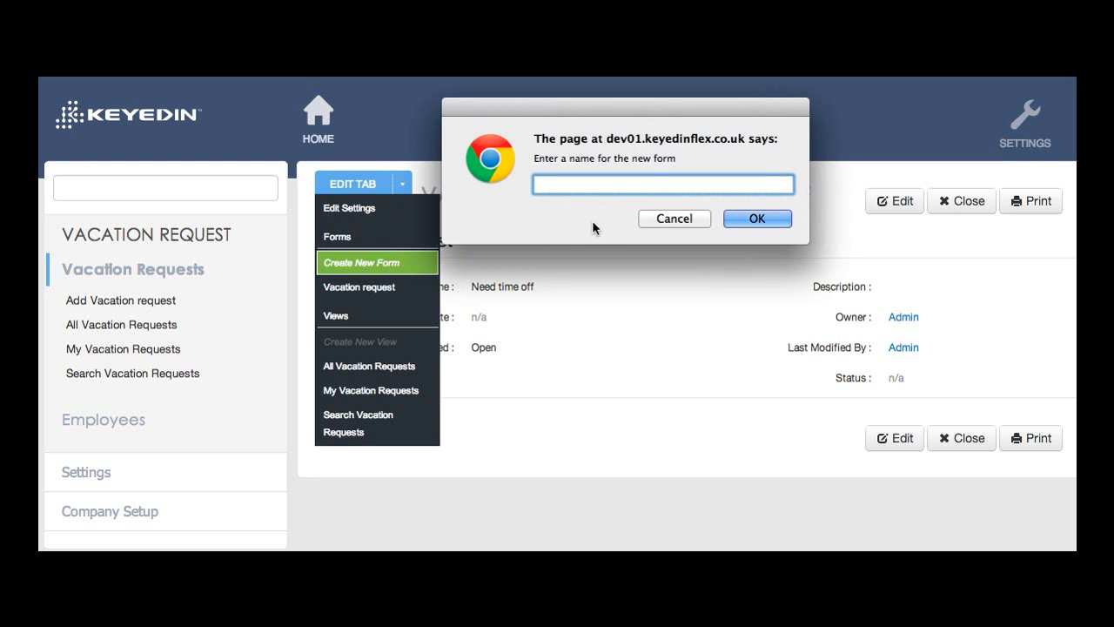
pyautogui.write('Vacation request approval')
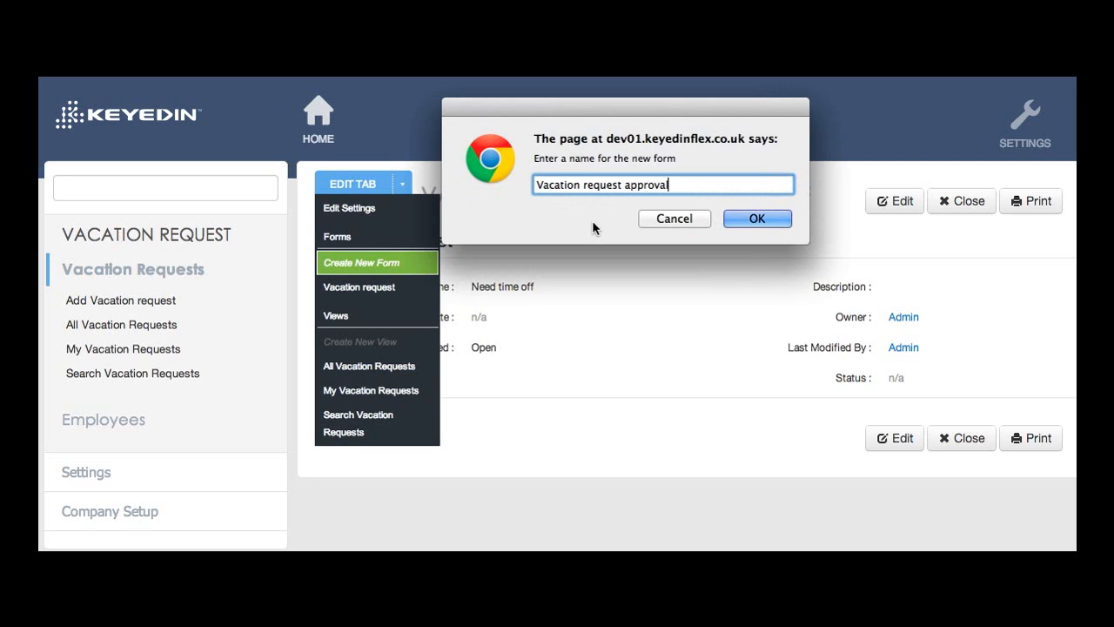
pyautogui.click(763, 218)
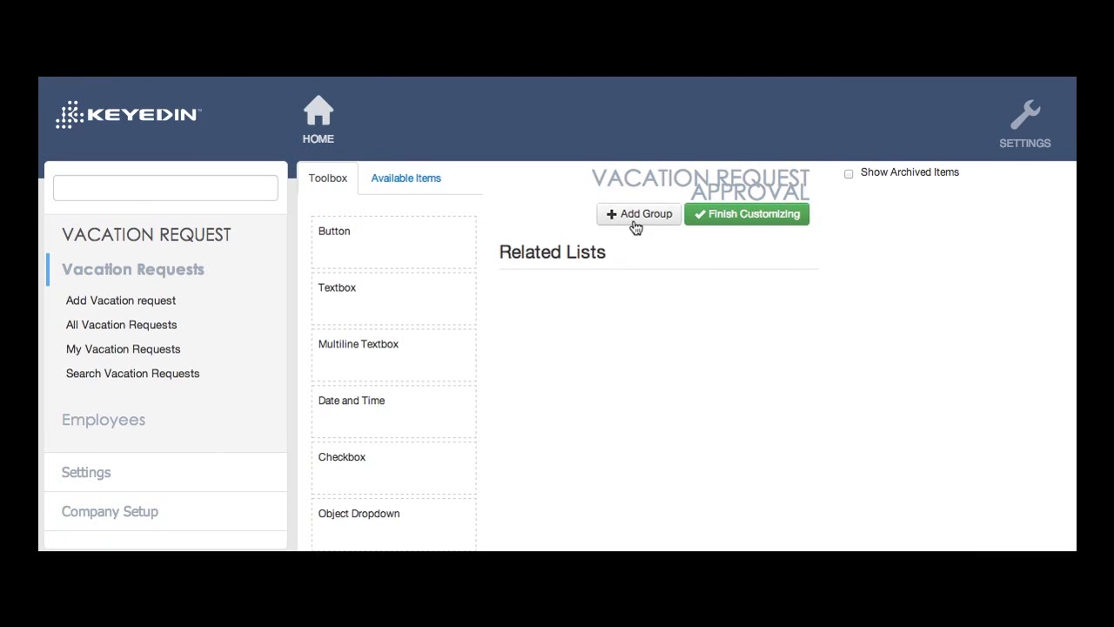
# Return to All Vacation Requests and examine the objects, forms and views available under Manage Applications for the Vacation request application
pyautogui.click(165, 327)
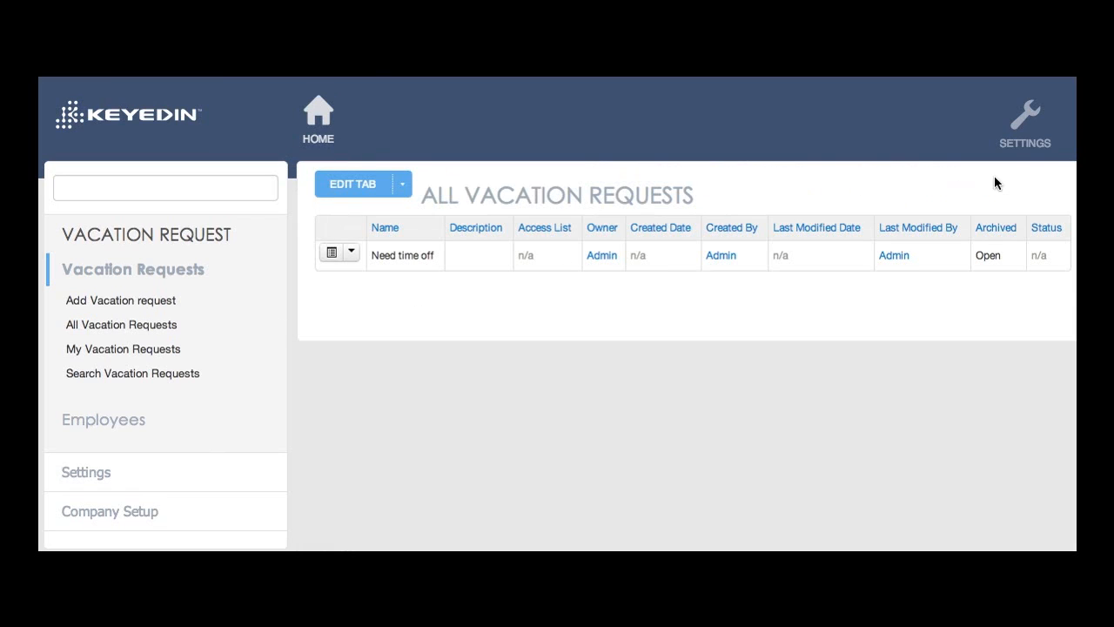
pyautogui.click(1025, 122)
pyautogui.moveTo(1010, 172)
pyautogui.moveTo(934, 183)
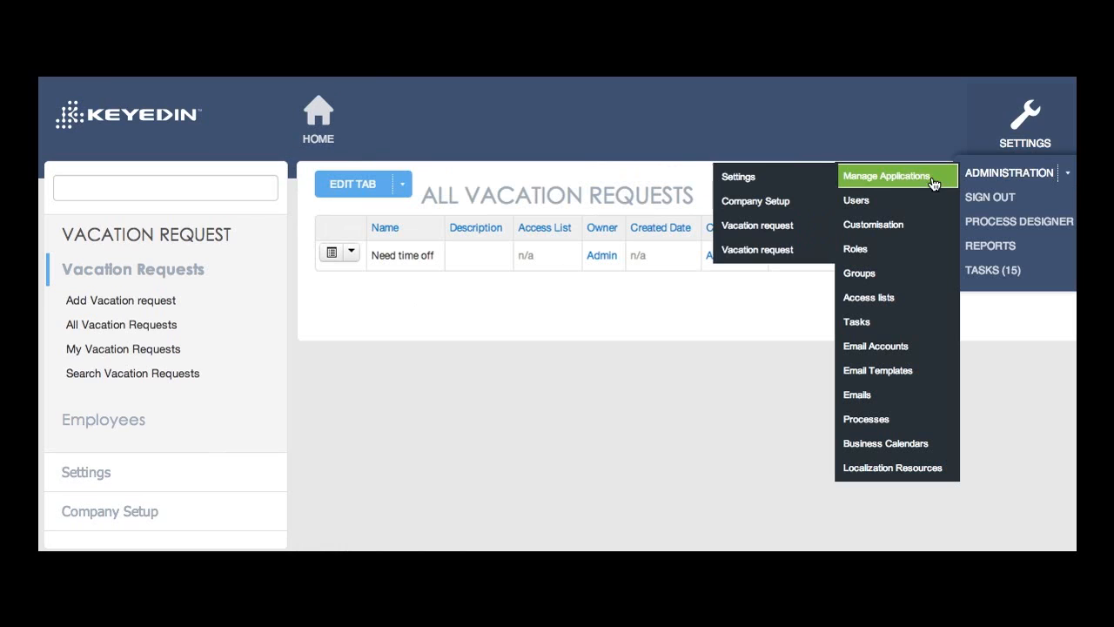
pyautogui.moveTo(749, 235)
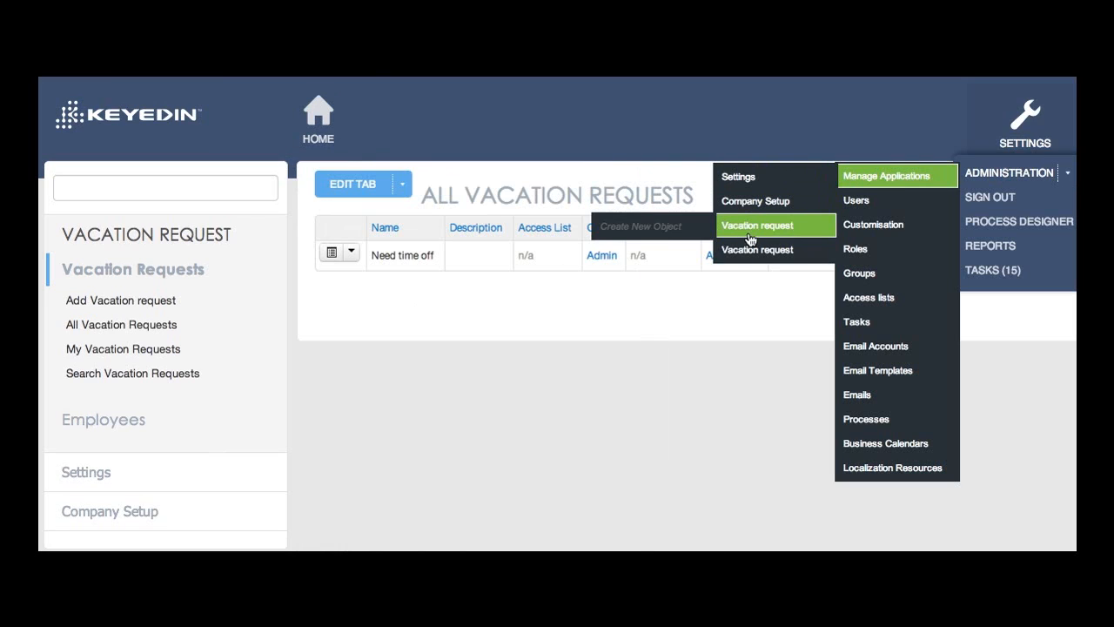
pyautogui.moveTo(746, 261)
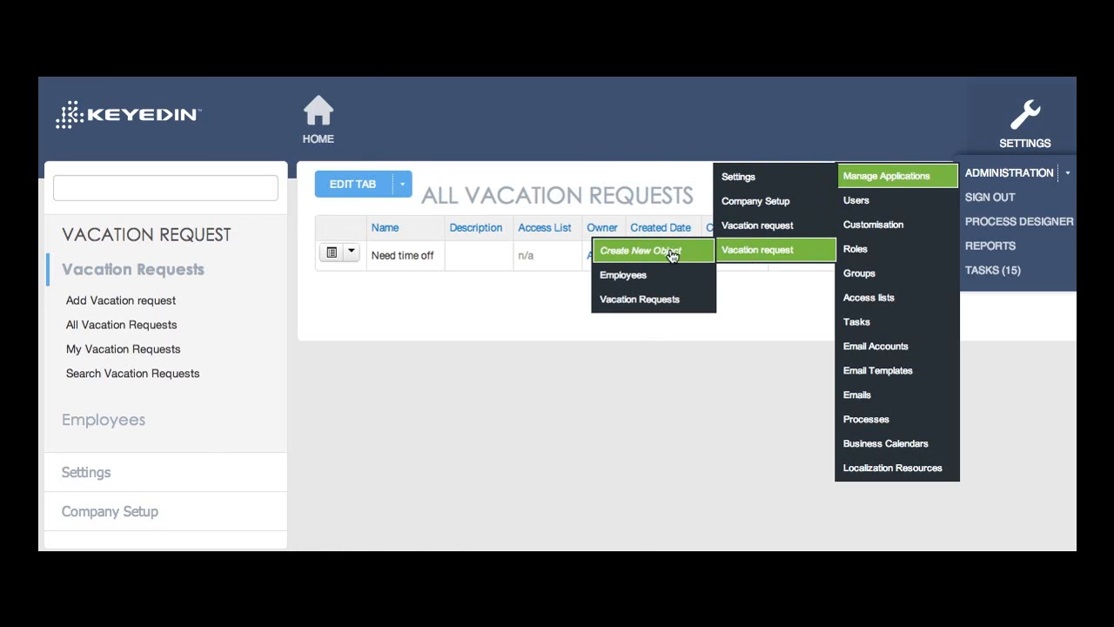
pyautogui.moveTo(633, 279)
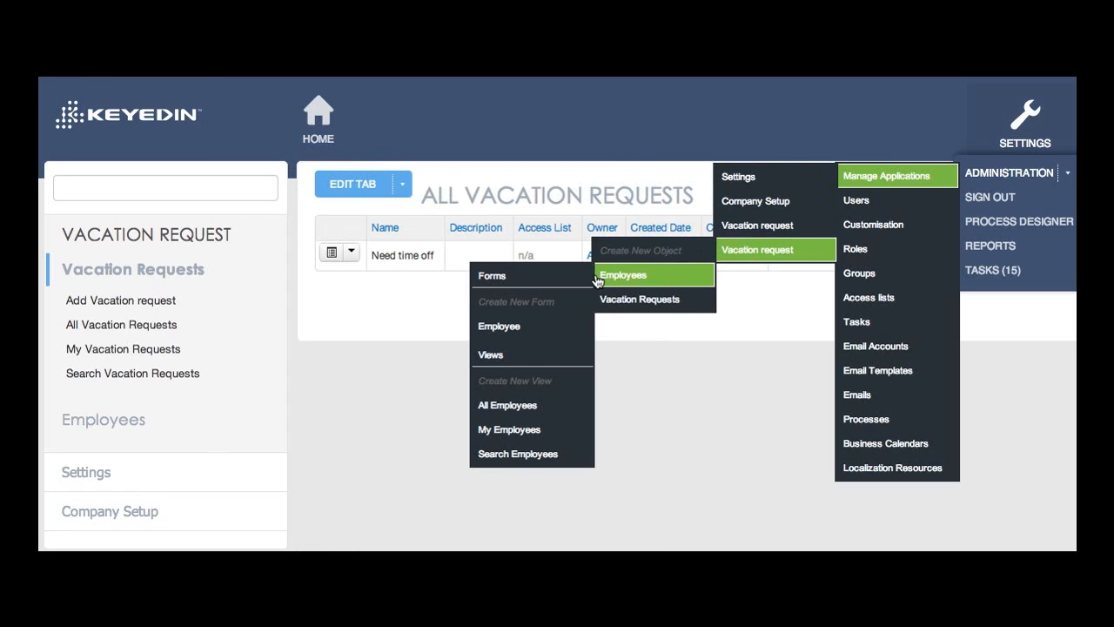
pyautogui.moveTo(634, 300)
pyautogui.moveTo(529, 362)
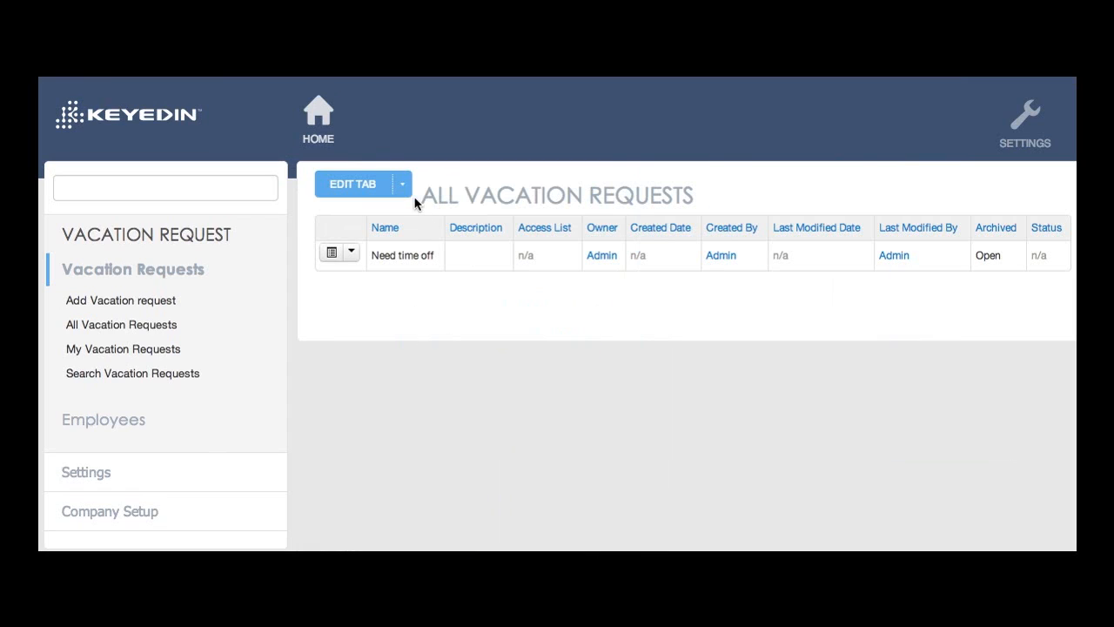
# Open the Vacation request form for customization and review its current field layout
pyautogui.moveTo(381, 183)
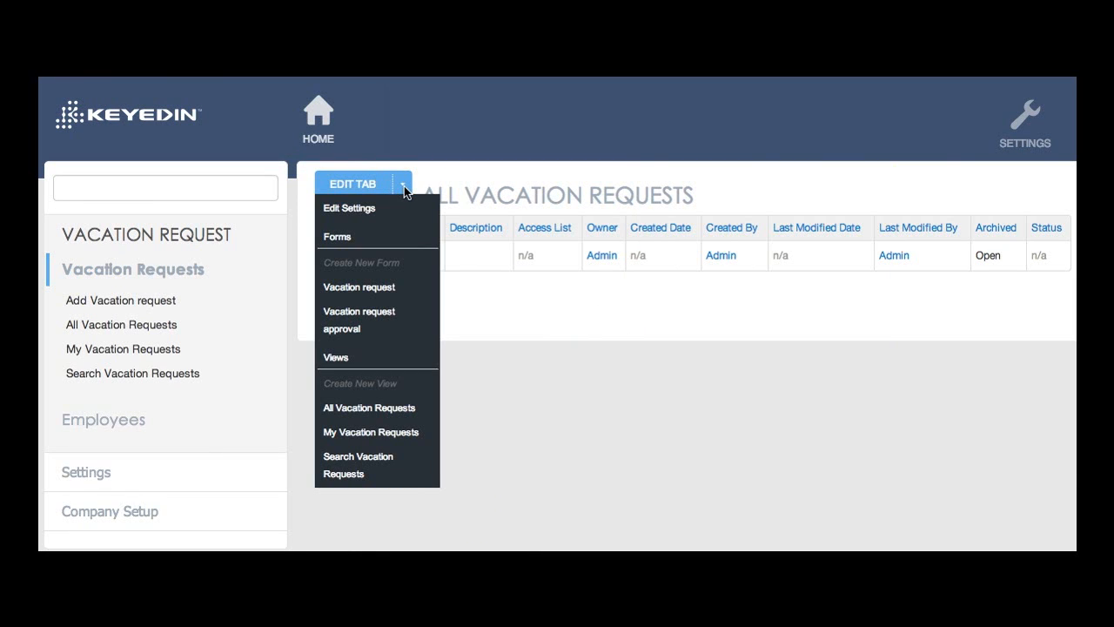
pyautogui.moveTo(386, 288)
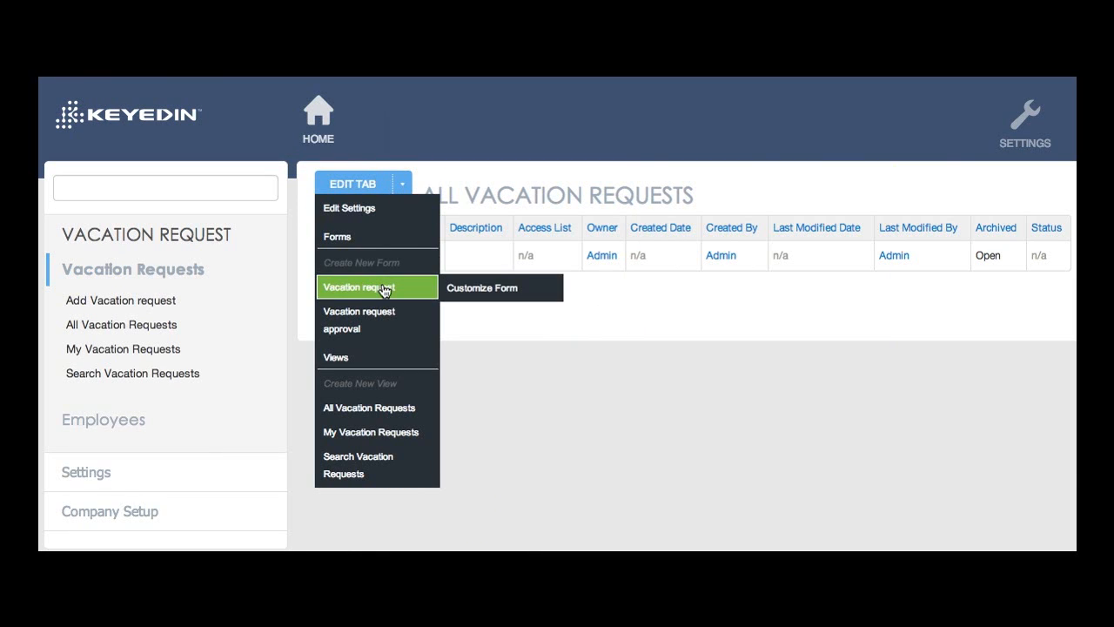
pyautogui.click(508, 290)
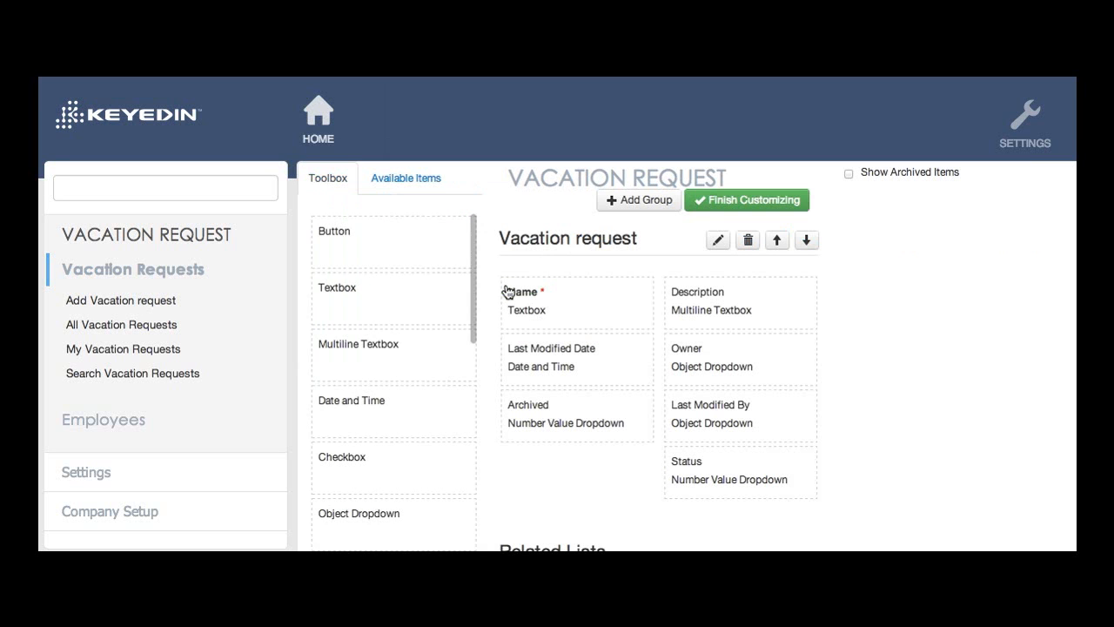
pyautogui.scroll(-1, 774, 355)
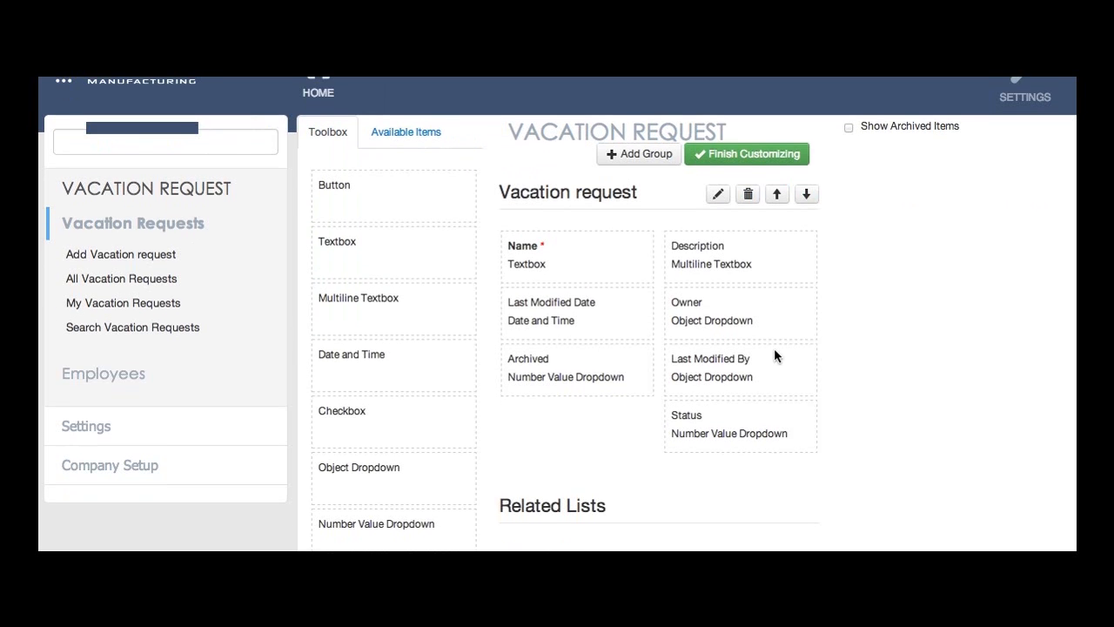
pyautogui.scroll(1, 774, 355)
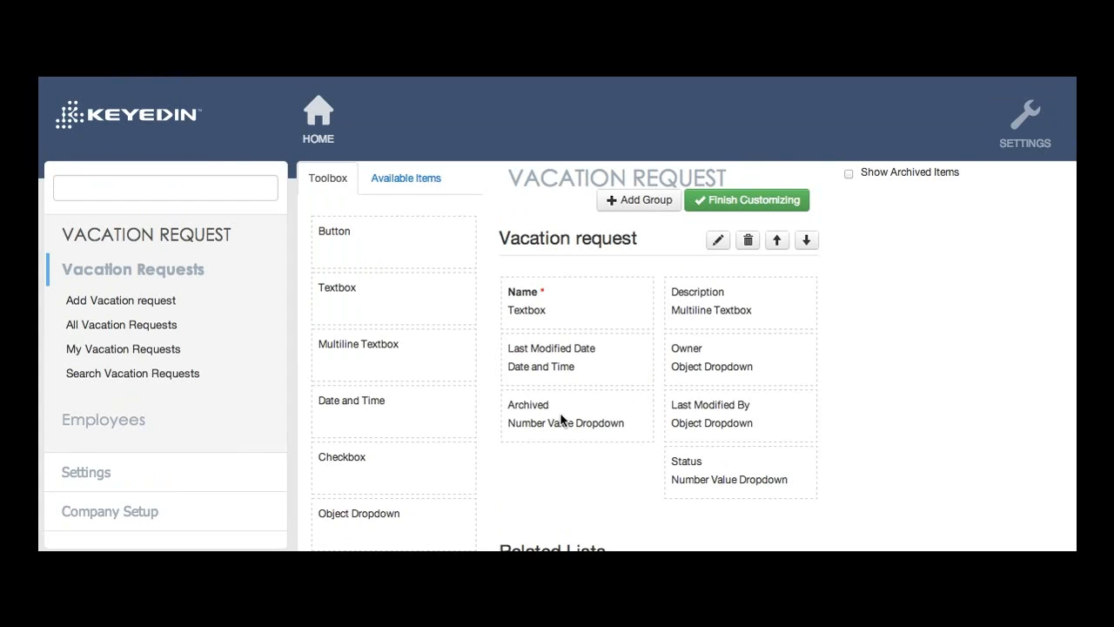
# Remove the Archived, Last Modified Date, Last Modified By, Owner and Status fields from the form, returning them to the available items
pyautogui.click(427, 187)
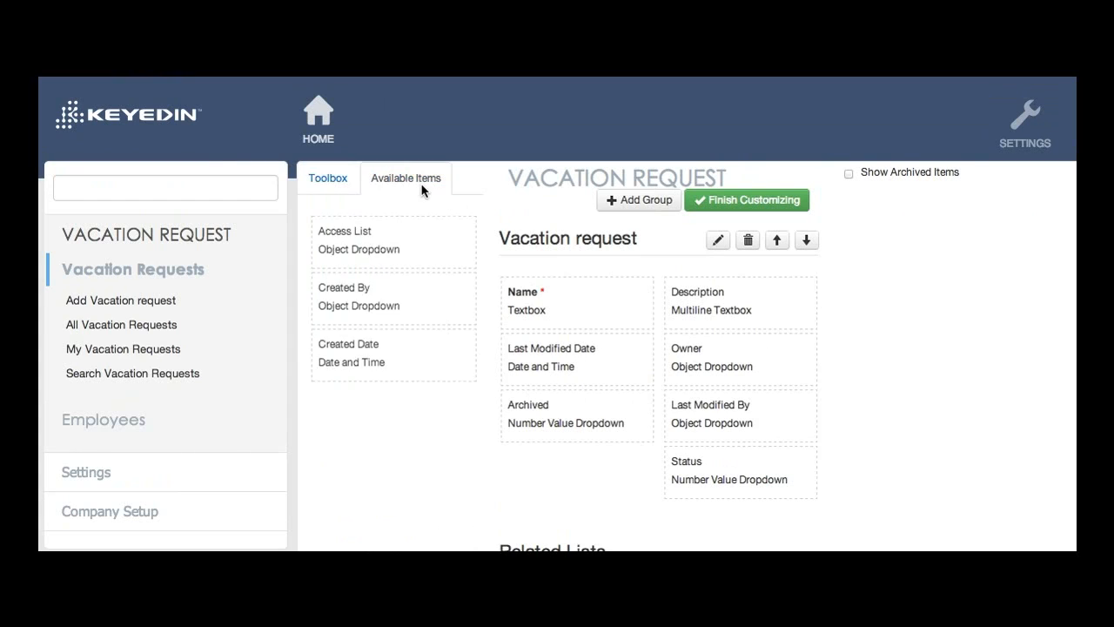
pyautogui.moveTo(528, 412); pyautogui.dragTo(336, 213)
pyautogui.moveTo(552, 350); pyautogui.dragTo(334, 226)
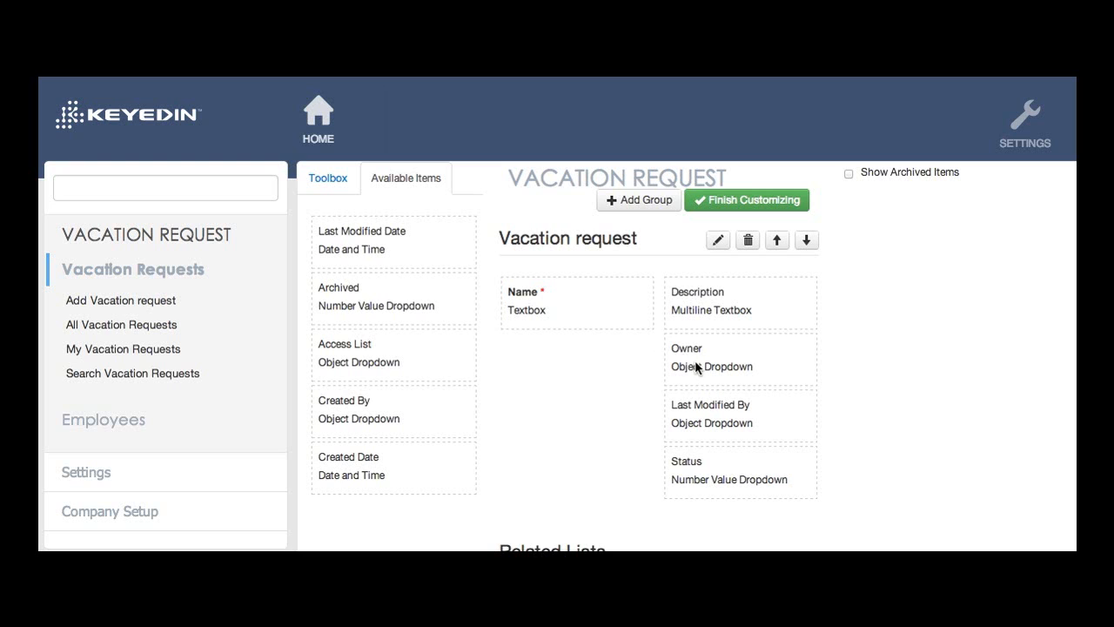
pyautogui.moveTo(685, 404); pyautogui.dragTo(383, 222)
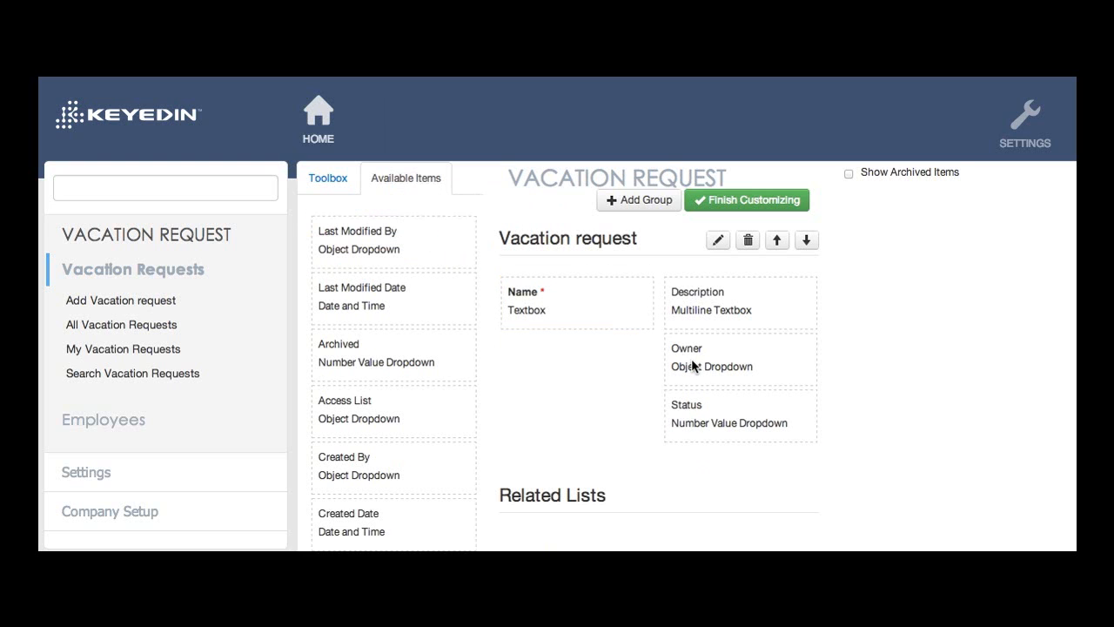
pyautogui.moveTo(687, 347); pyautogui.dragTo(338, 229)
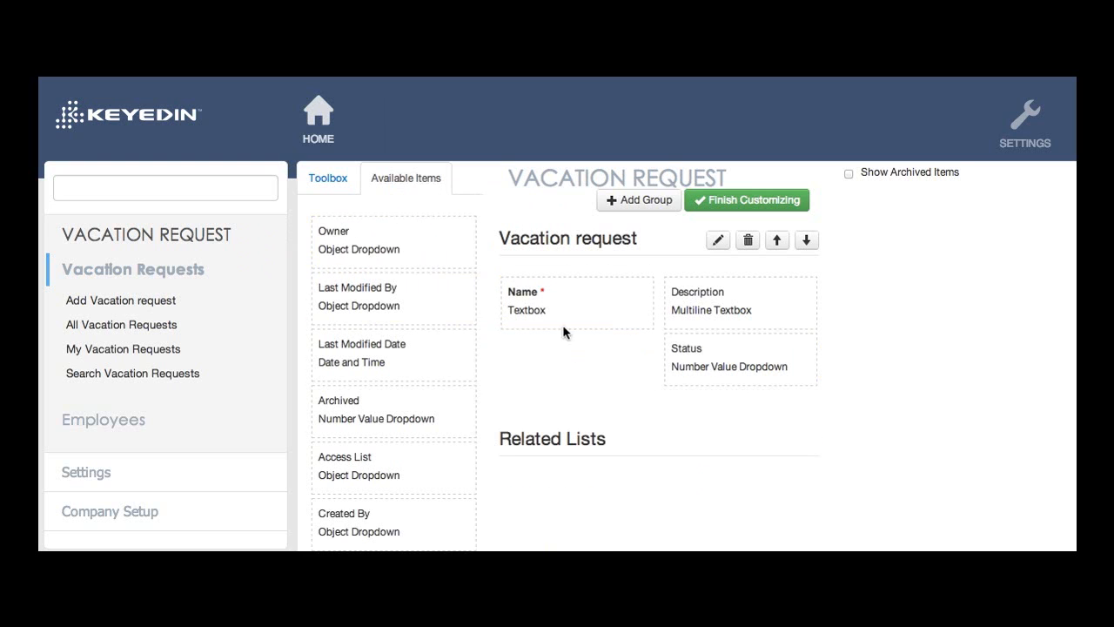
pyautogui.moveTo(701, 367); pyautogui.dragTo(375, 253)
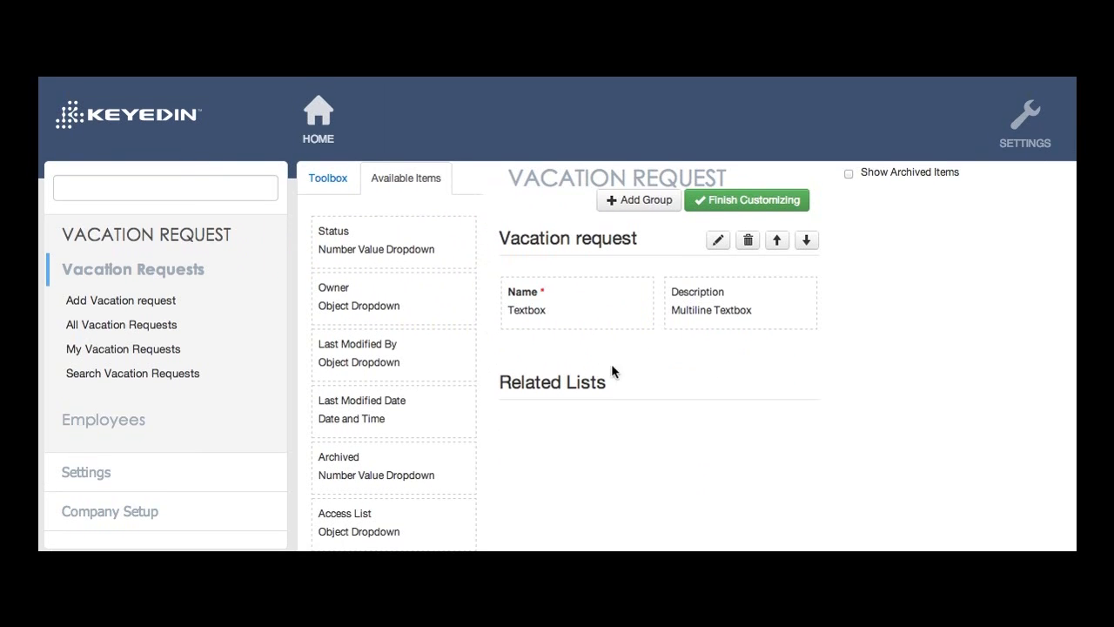
# Browse the field types and add a Date and Time field beneath the Name field on the Vacation request form
pyautogui.click(331, 179)
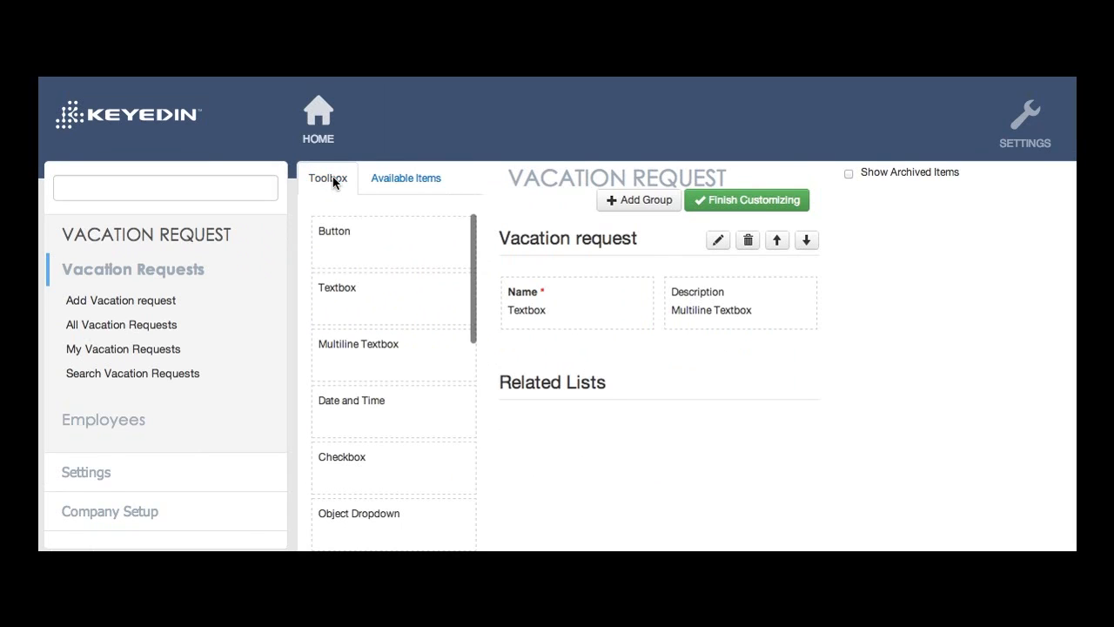
pyautogui.scroll(-3, 437, 259)
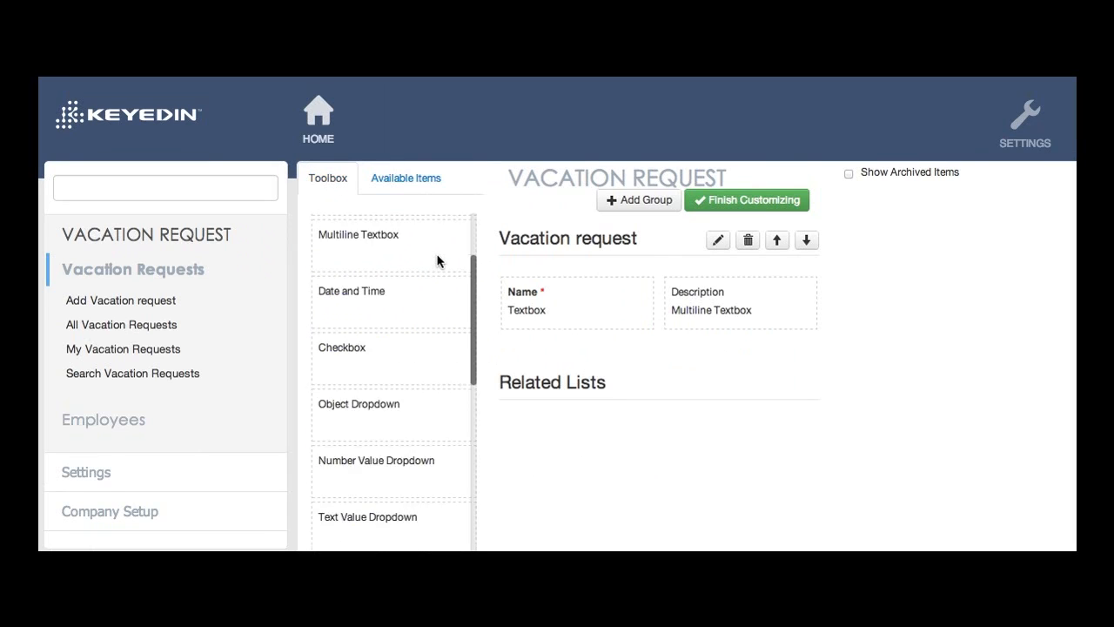
pyautogui.scroll(-10, 436, 259)
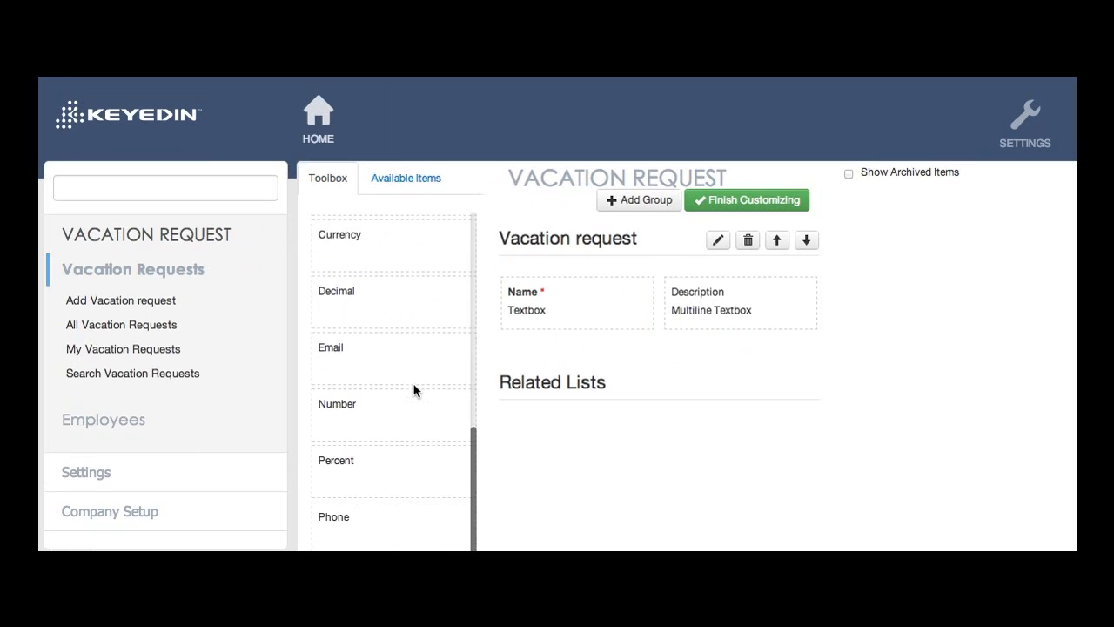
pyautogui.scroll(12, 415, 440)
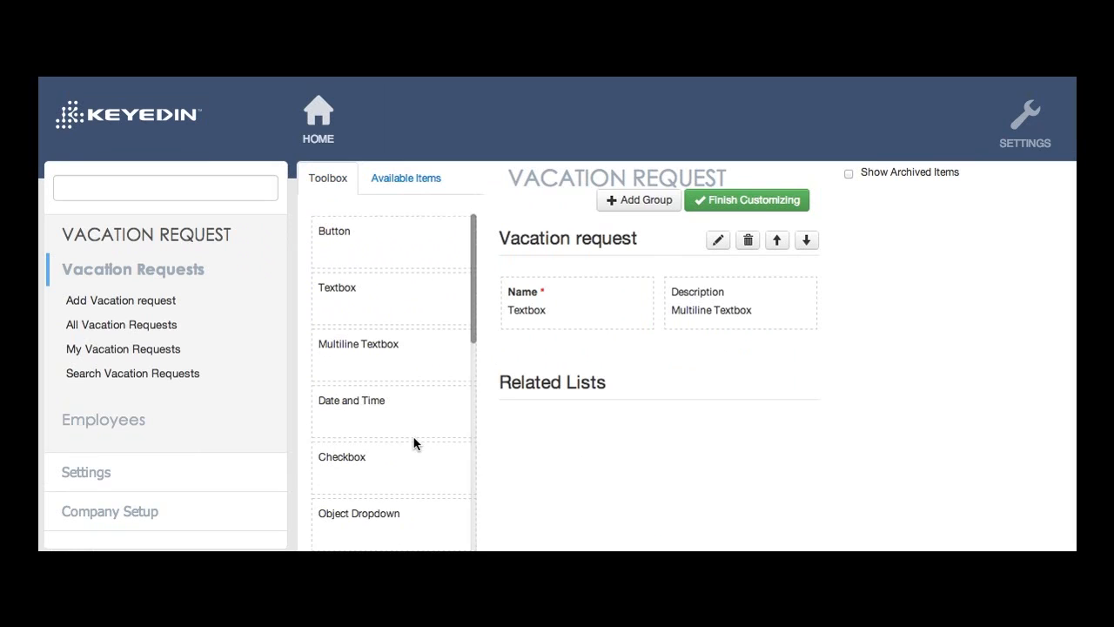
pyautogui.scroll(-1, 423, 318)
pyautogui.moveTo(361, 341); pyautogui.dragTo(595, 333)
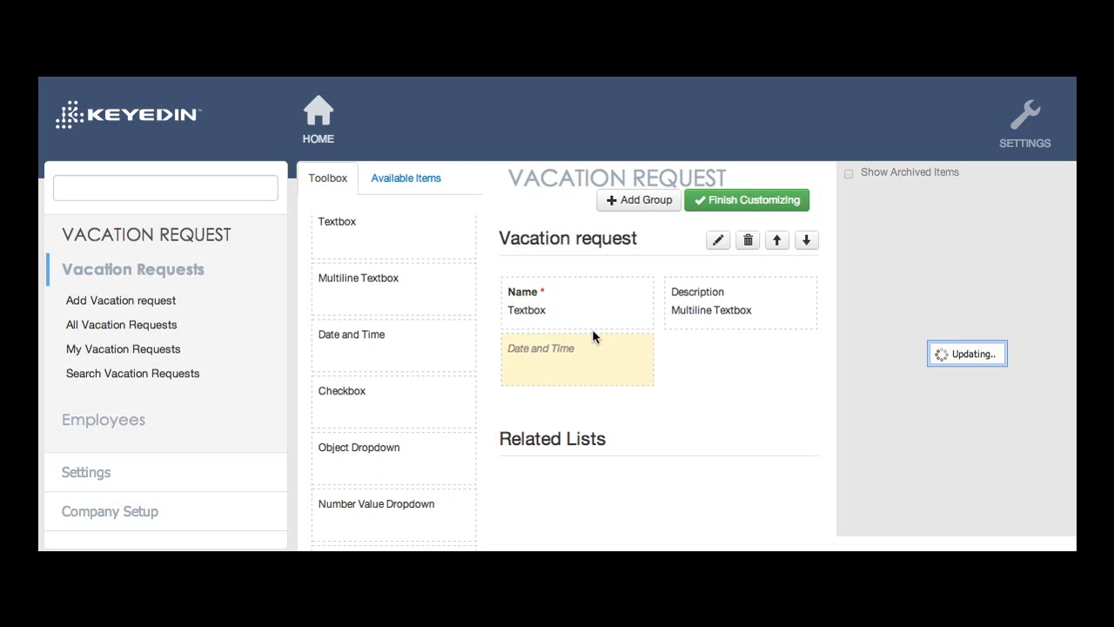
# Label the new Date and Time field "Start Date" and give it the name Start_Date
pyautogui.click(912, 300)
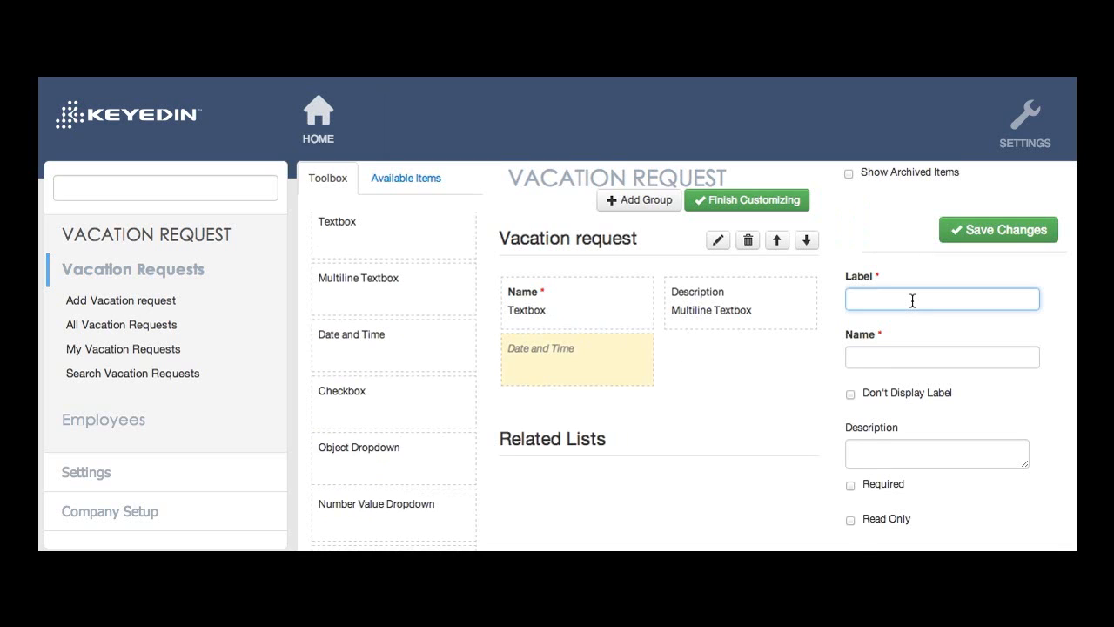
pyautogui.write('Start ')
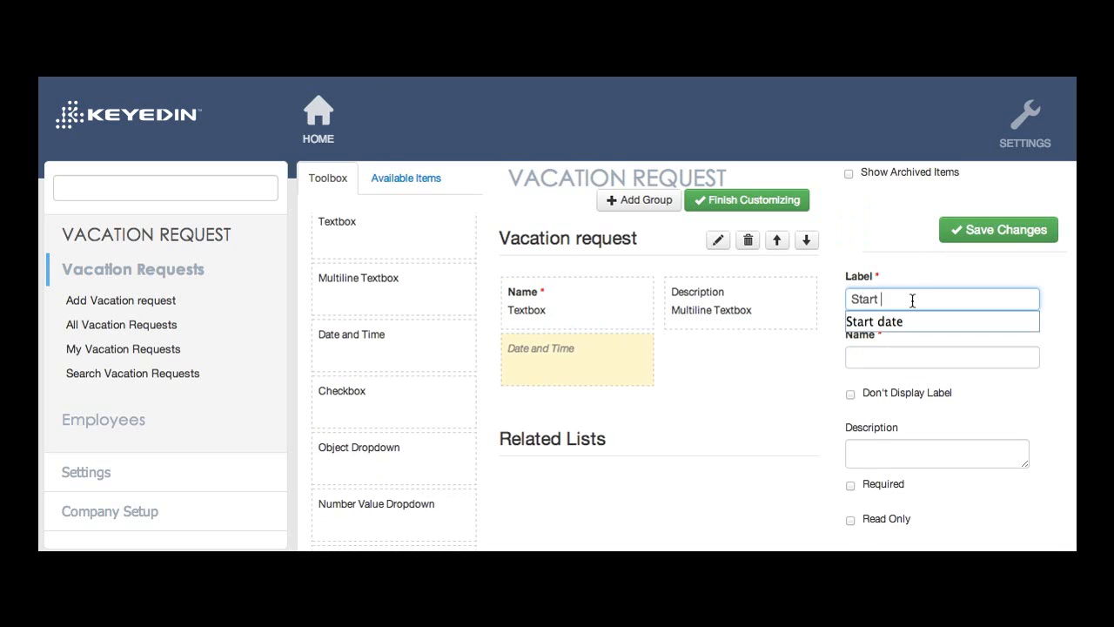
pyautogui.write('Date')
pyautogui.press('Tab')
pyautogui.write('S')
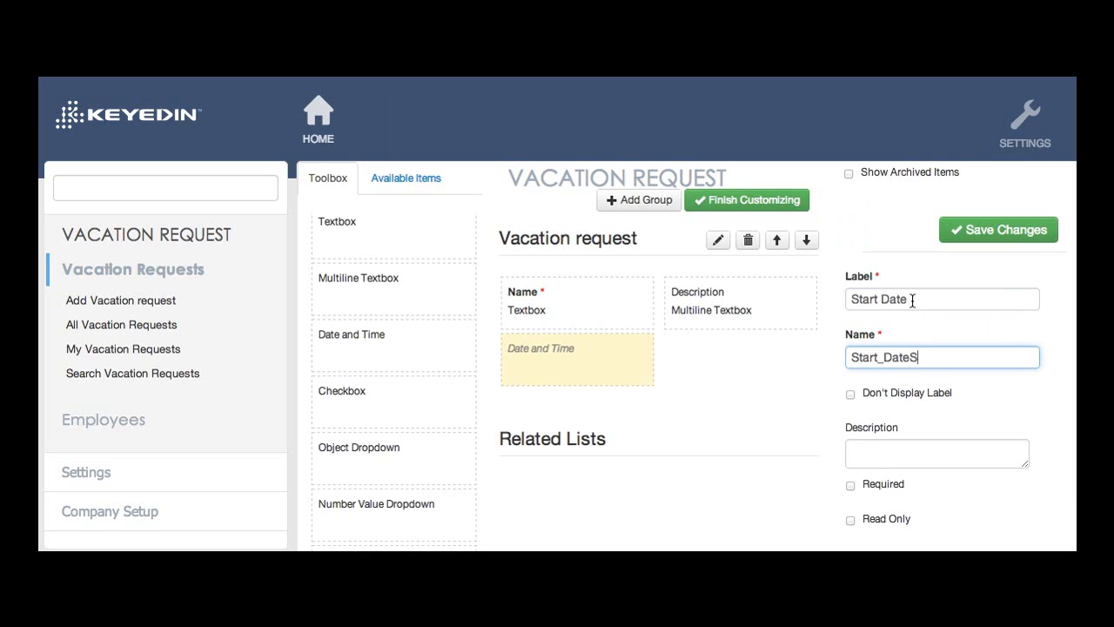
pyautogui.click(702, 366)
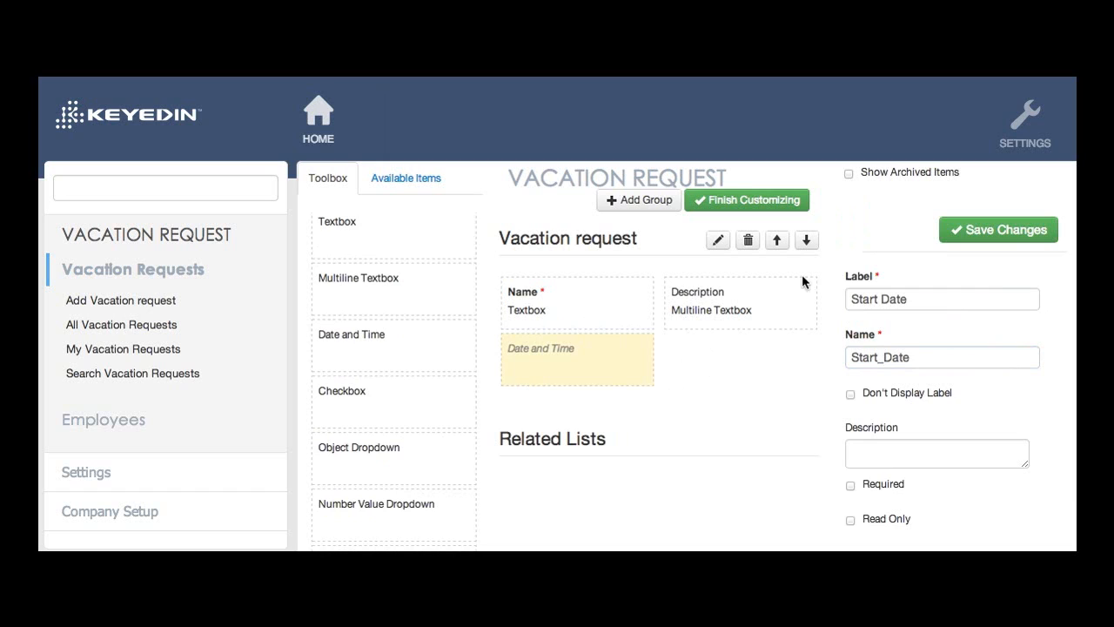
pyautogui.click(927, 302)
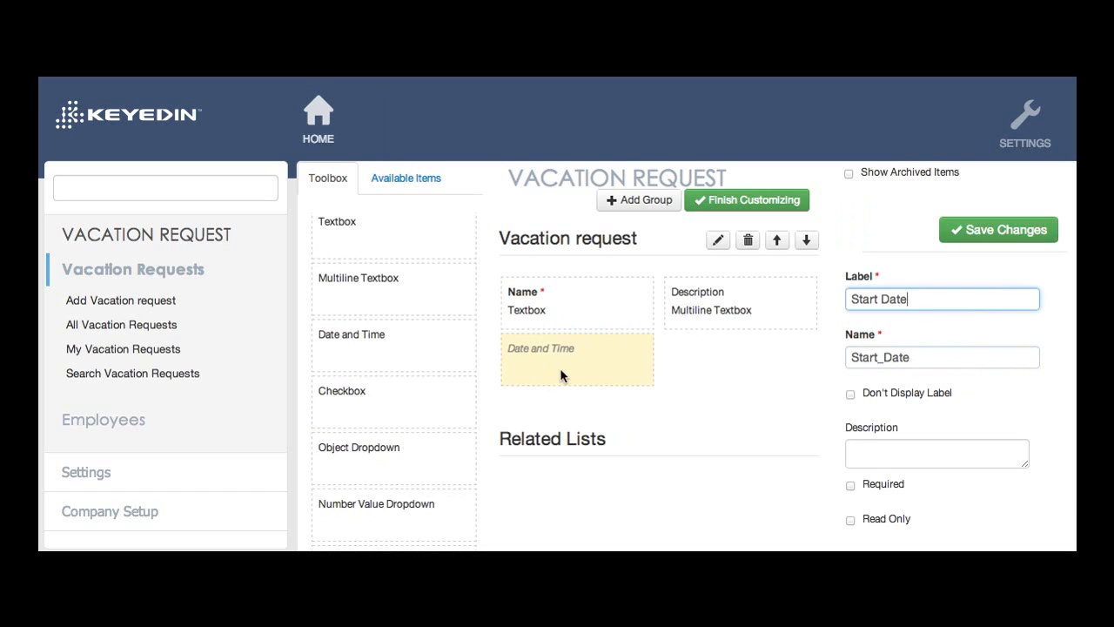
pyautogui.click(923, 360)
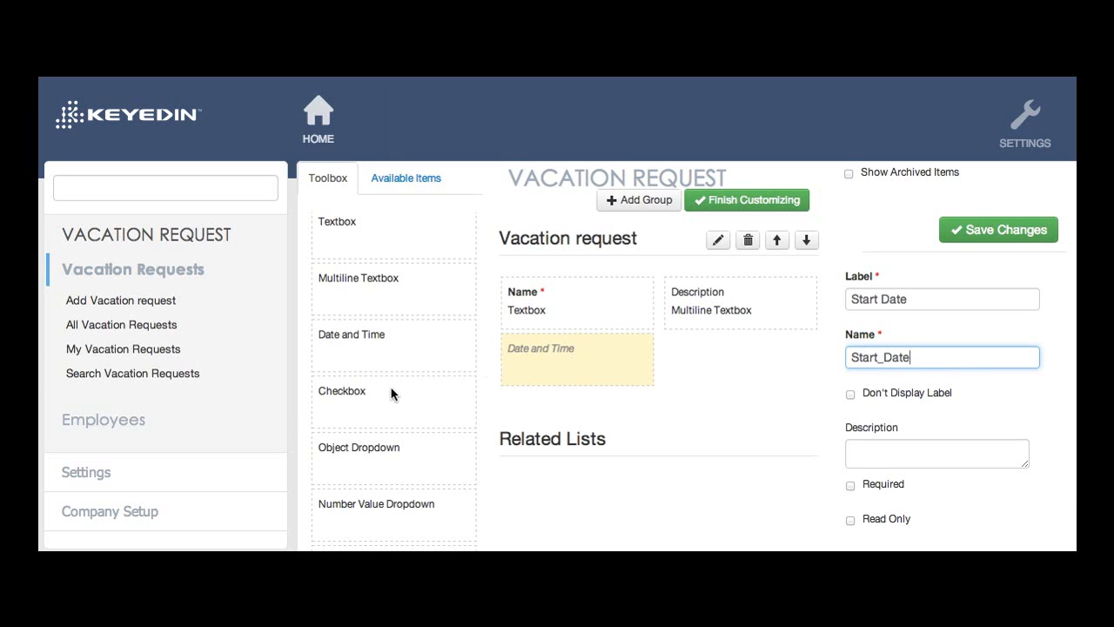
# Add a Number field beneath Description, label it "Number of days" with the name Number_of_days, and save it
pyautogui.scroll(-5, 405, 339)
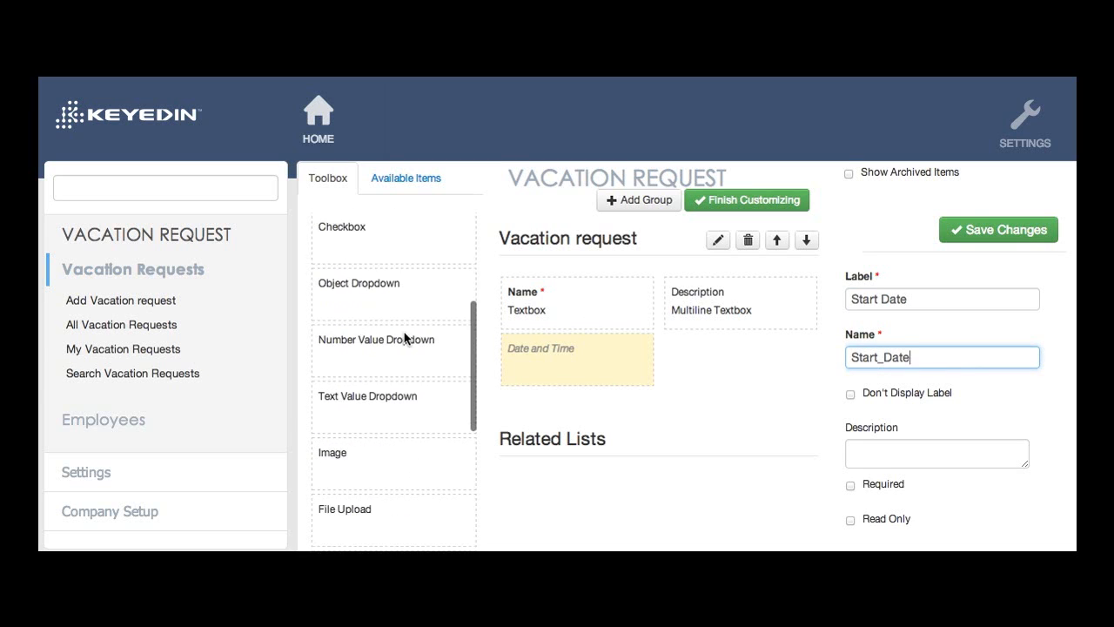
pyautogui.scroll(-3, 405, 339)
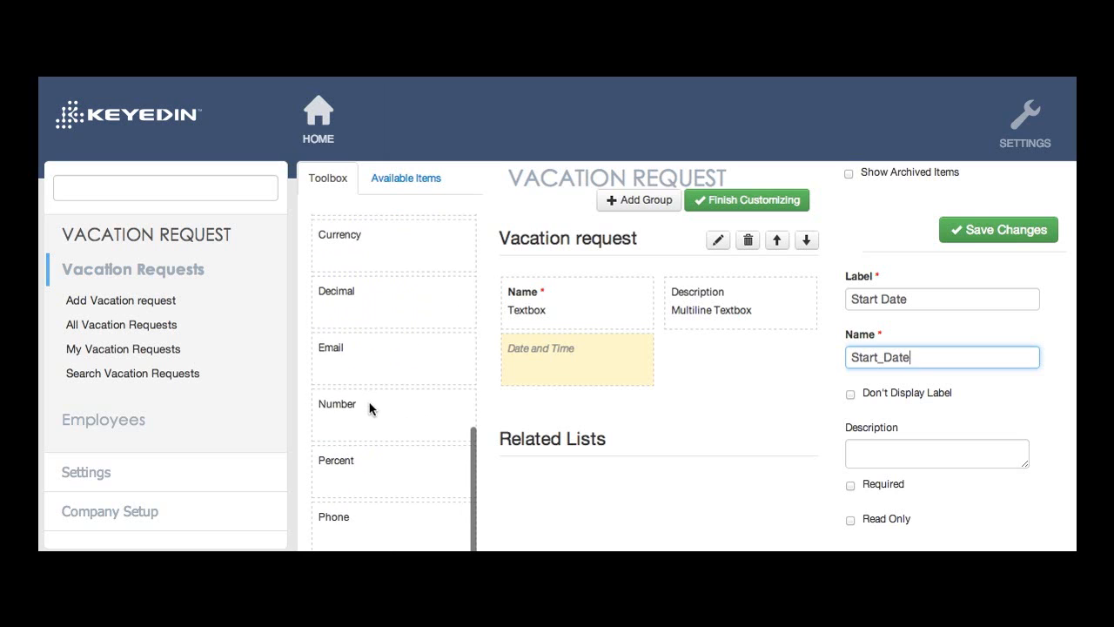
pyautogui.moveTo(370, 405); pyautogui.dragTo(731, 350)
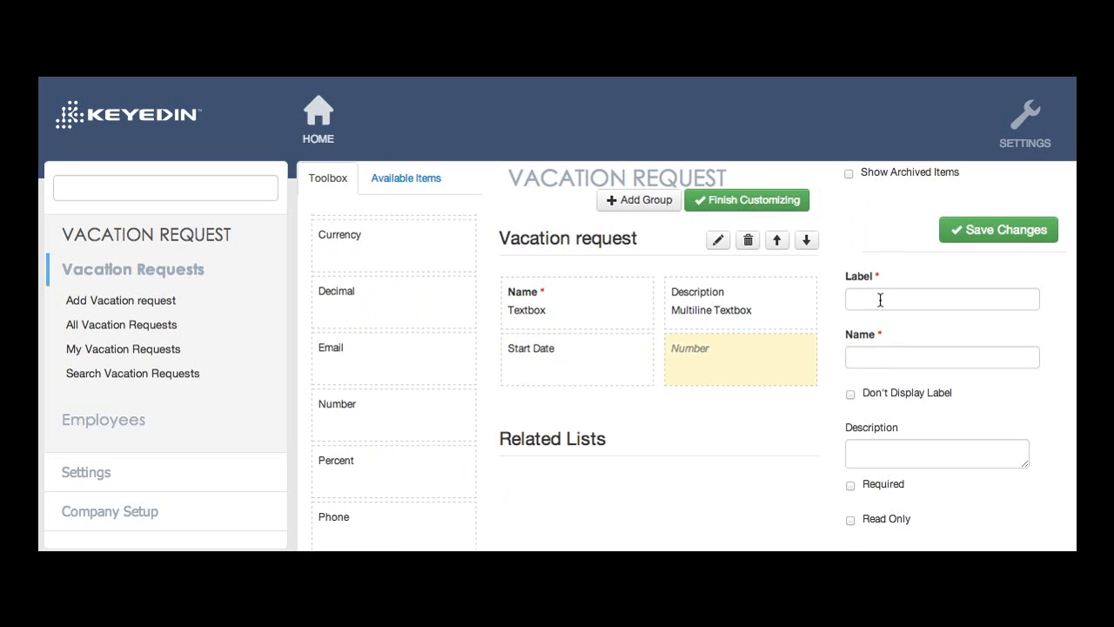
pyautogui.click(880, 299)
pyautogui.write('Nu')
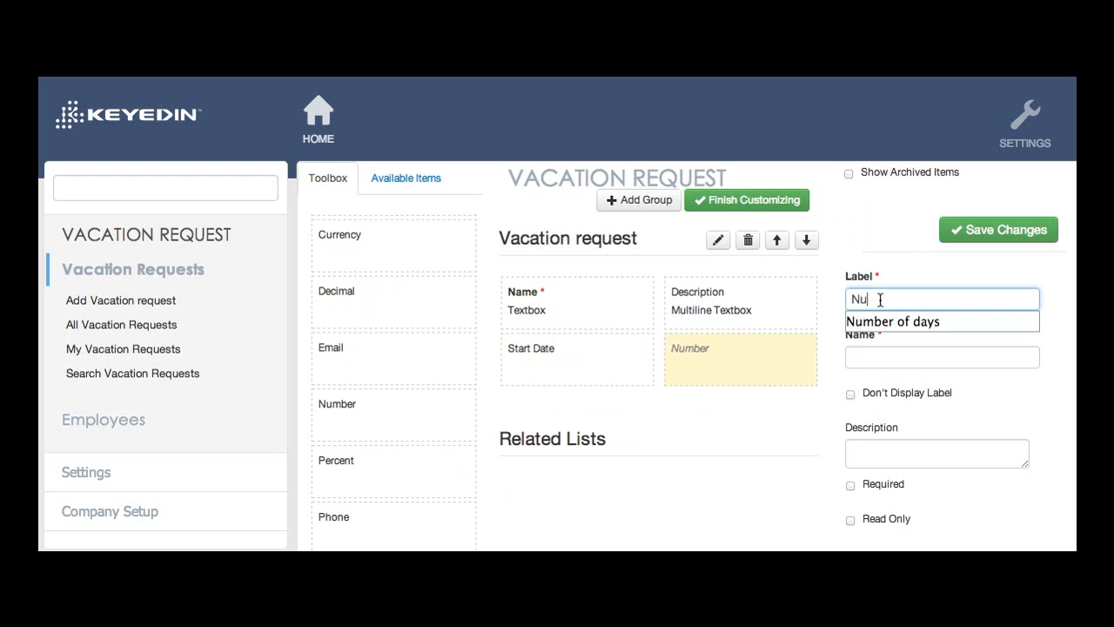
pyautogui.write('mber of days')
pyautogui.click(590, 347)
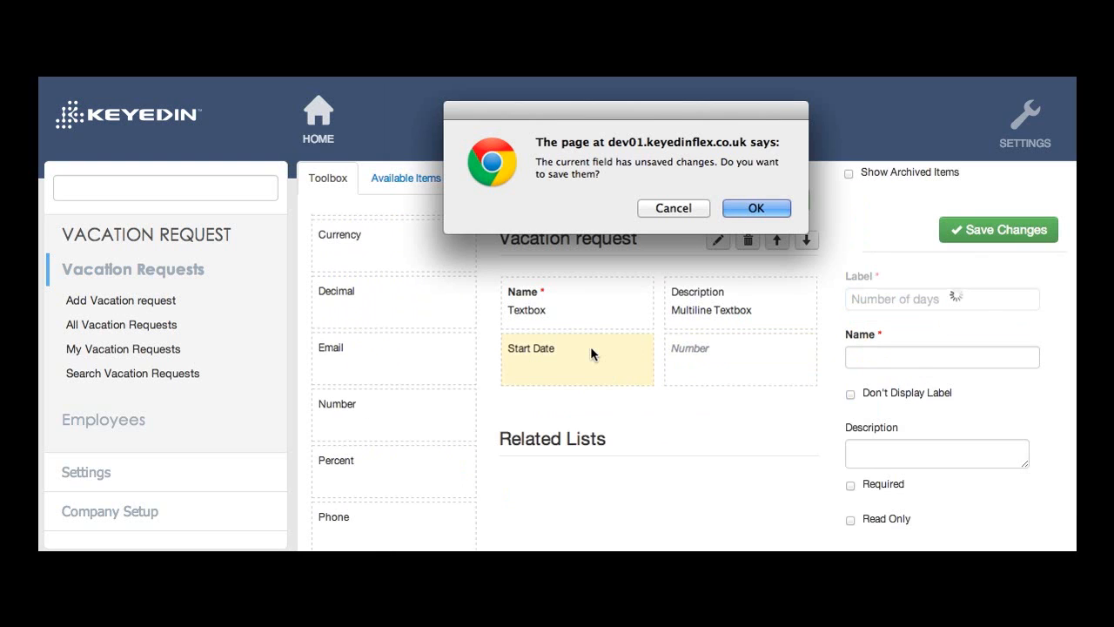
pyautogui.click(774, 209)
pyautogui.click(984, 232)
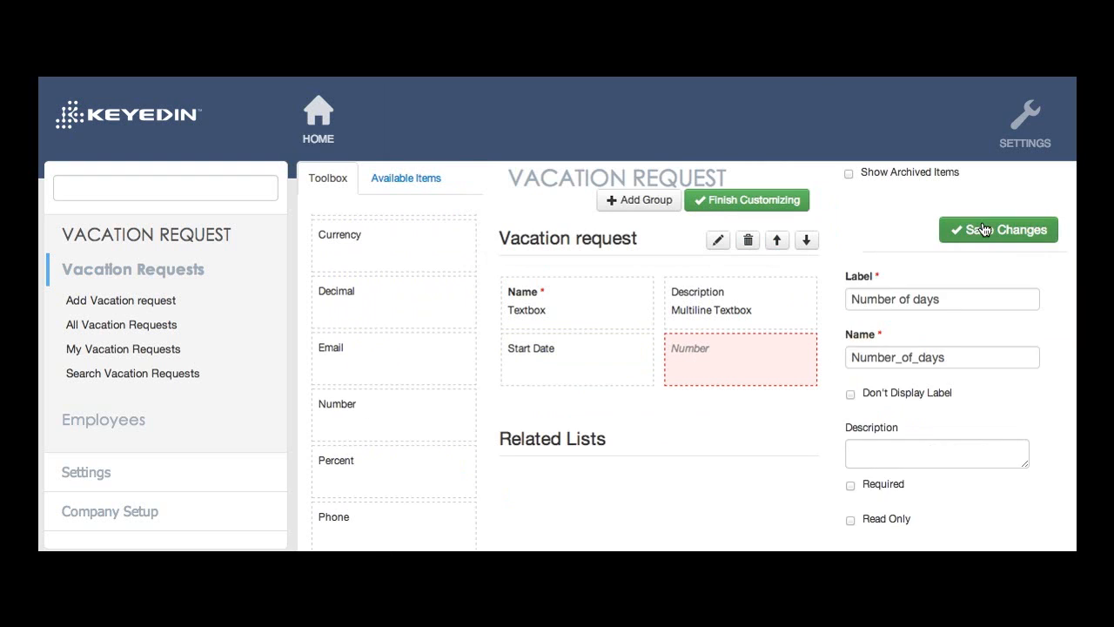
pyautogui.click(738, 350)
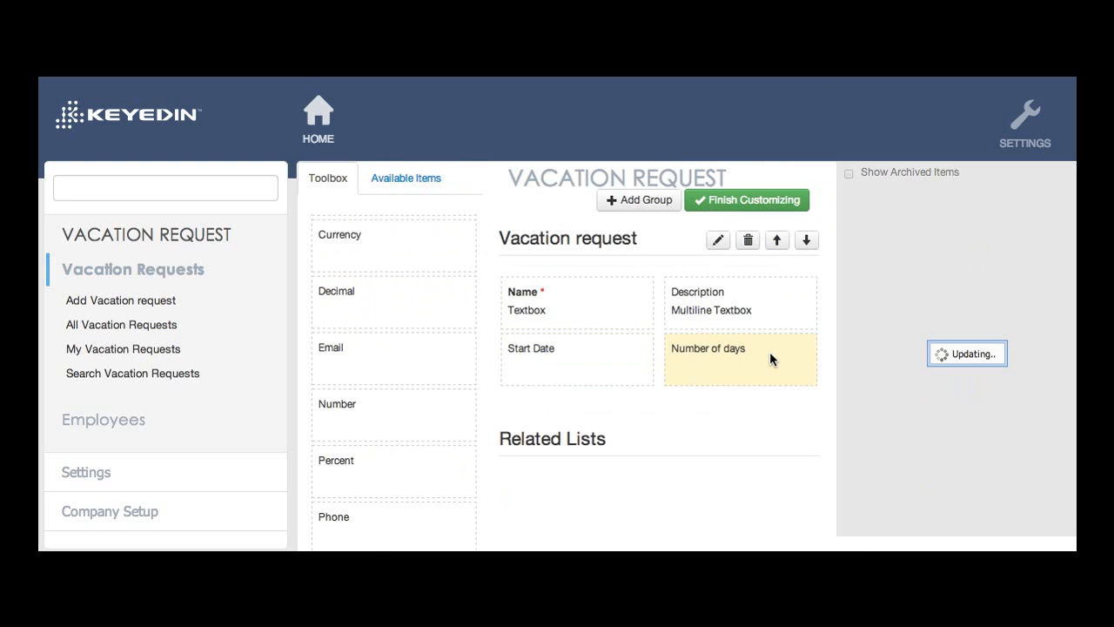
# Make the Start Date field required and save the change
pyautogui.click(608, 369)
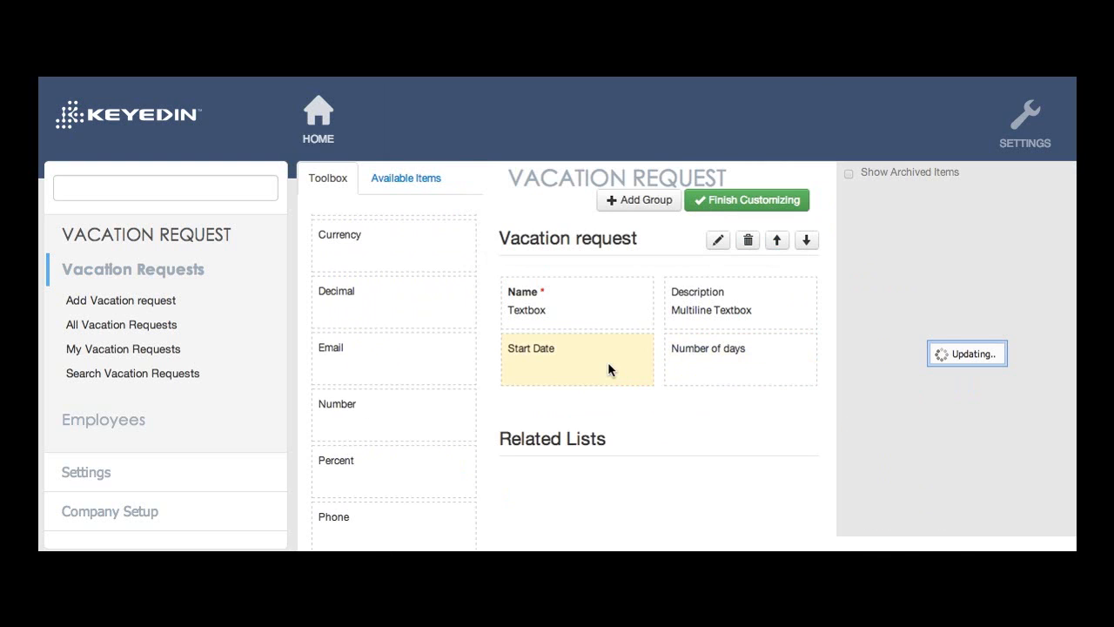
pyautogui.scroll(-2, 916, 353)
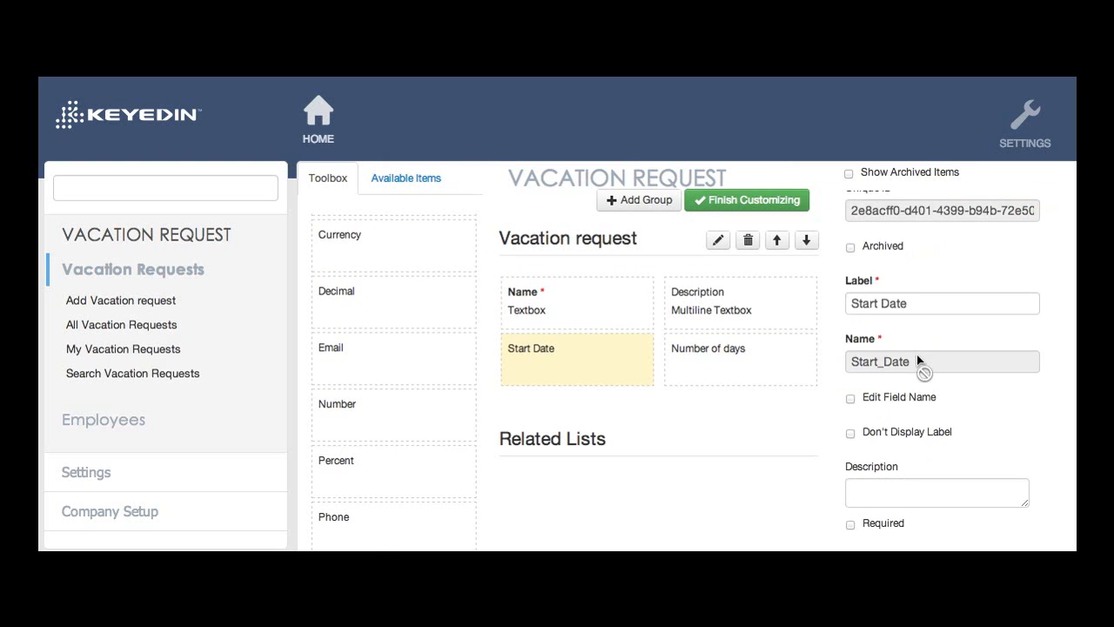
pyautogui.scroll(-2, 871, 366)
pyautogui.click(851, 425)
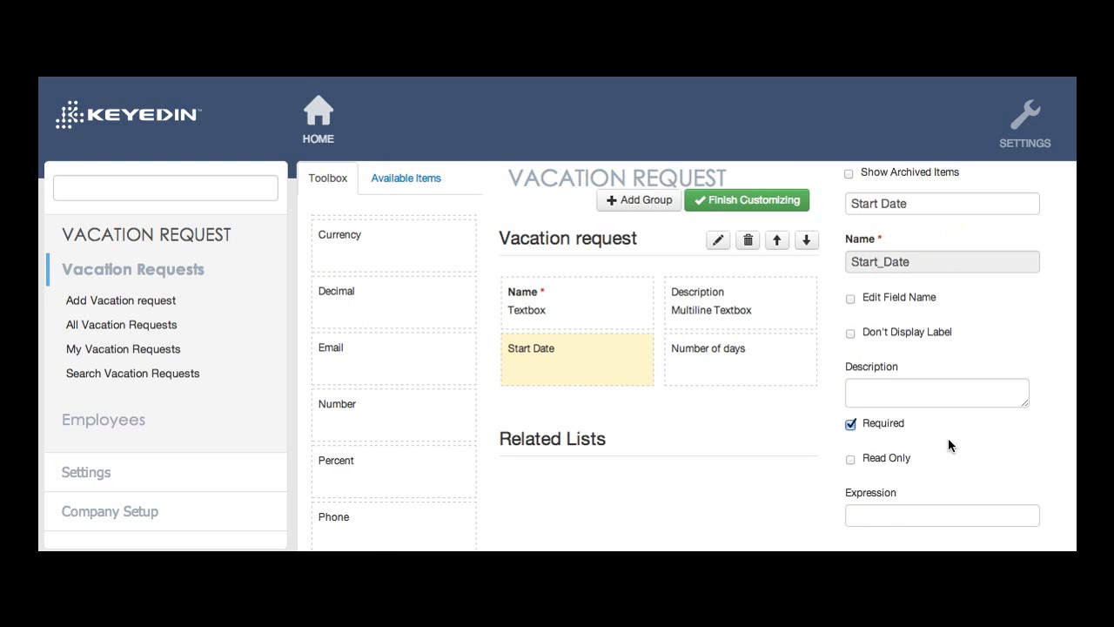
pyautogui.scroll(4, 948, 438)
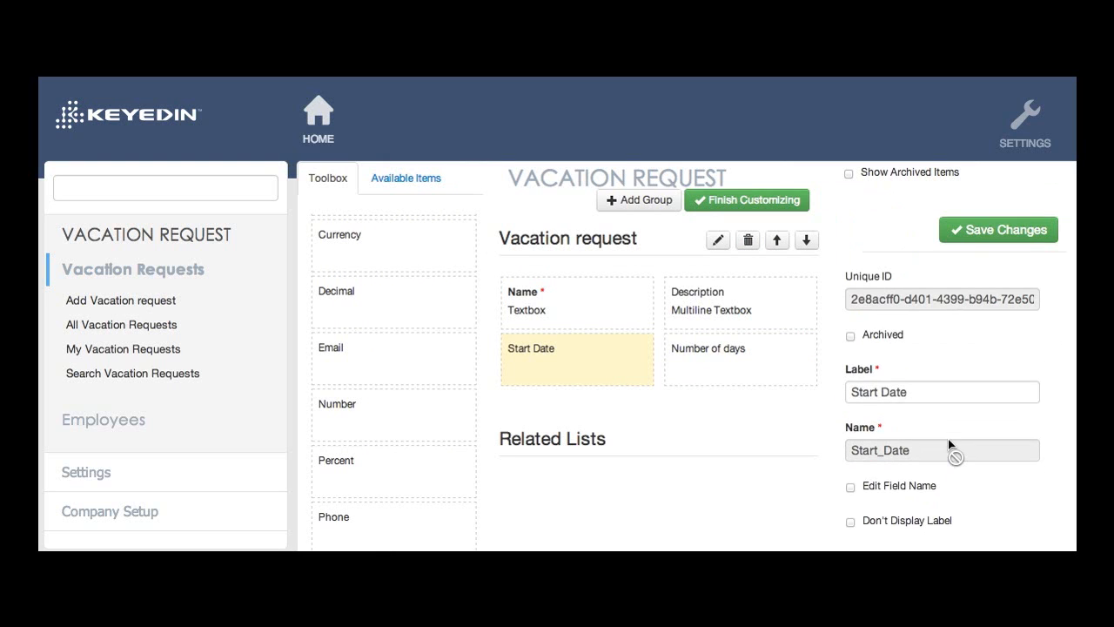
pyautogui.click(976, 231)
# Make the Number of days field required, save it, and finish customizing the Vacation request form
pyautogui.click(755, 352)
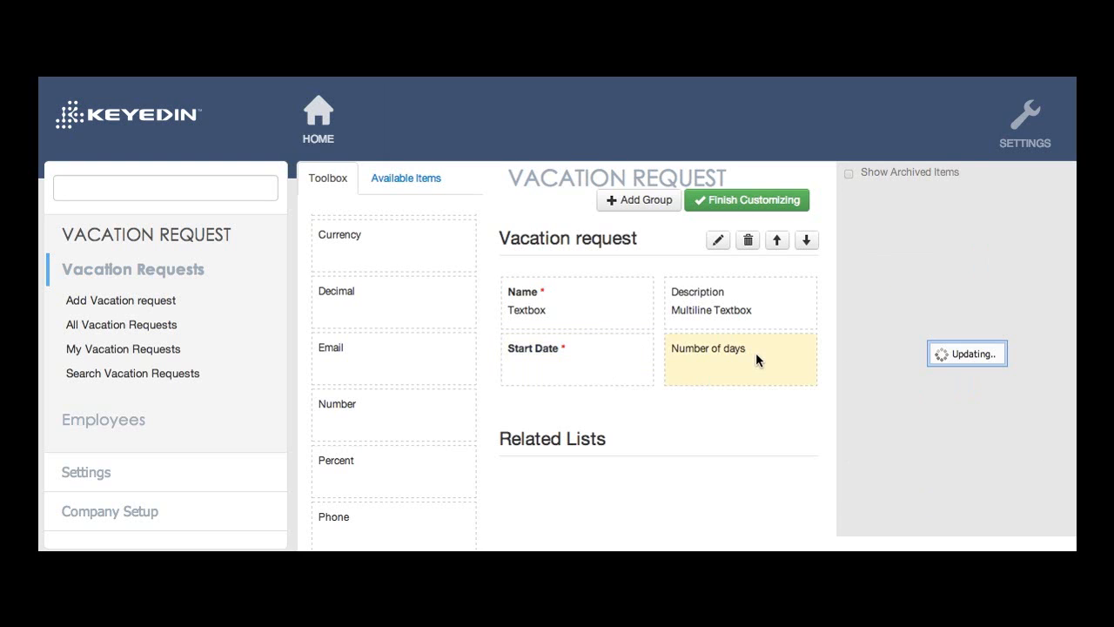
pyautogui.scroll(-4, 973, 374)
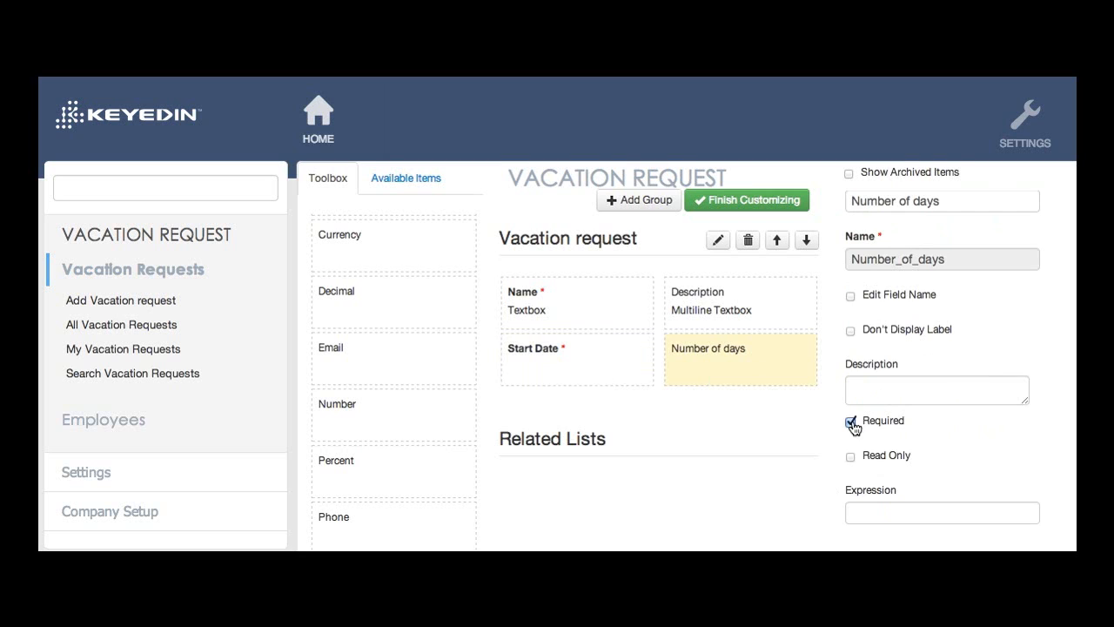
pyautogui.scroll(4, 950, 460)
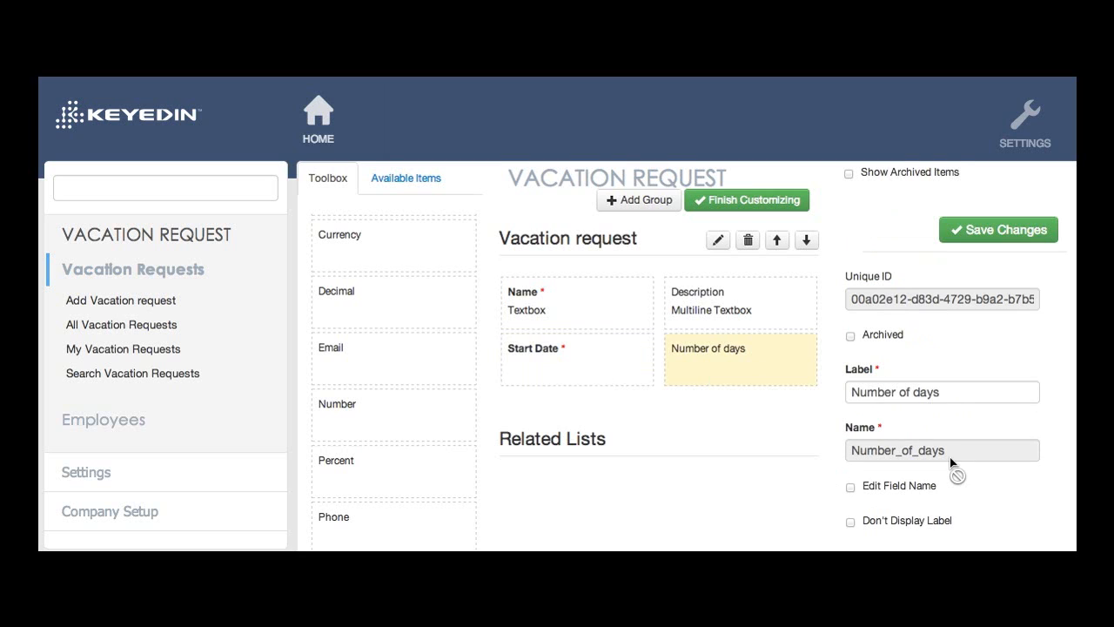
pyautogui.click(988, 236)
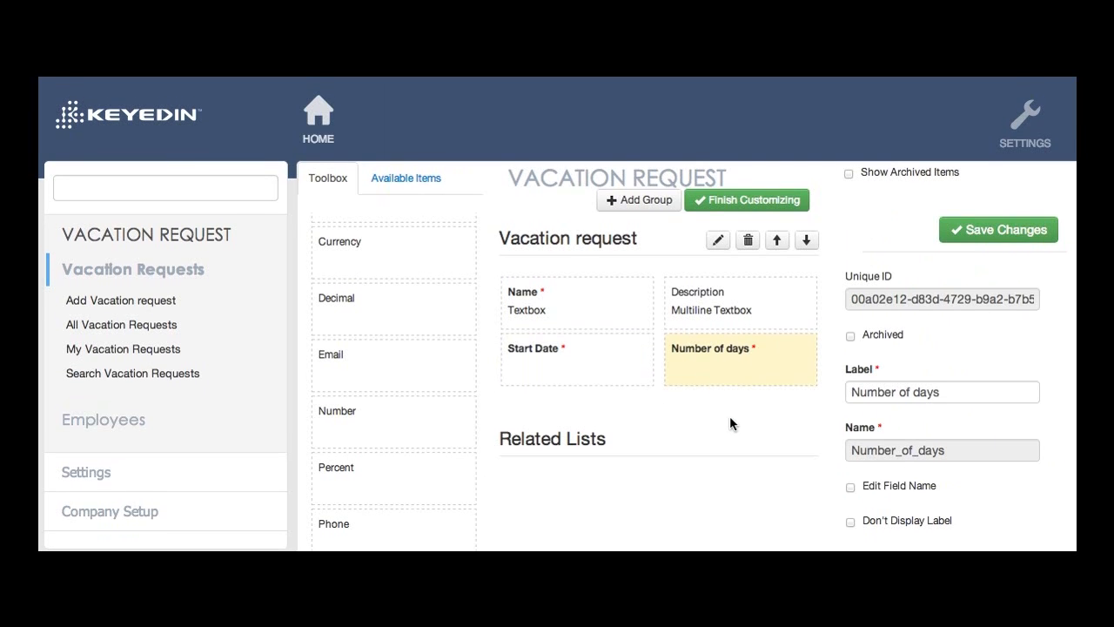
pyautogui.click(734, 202)
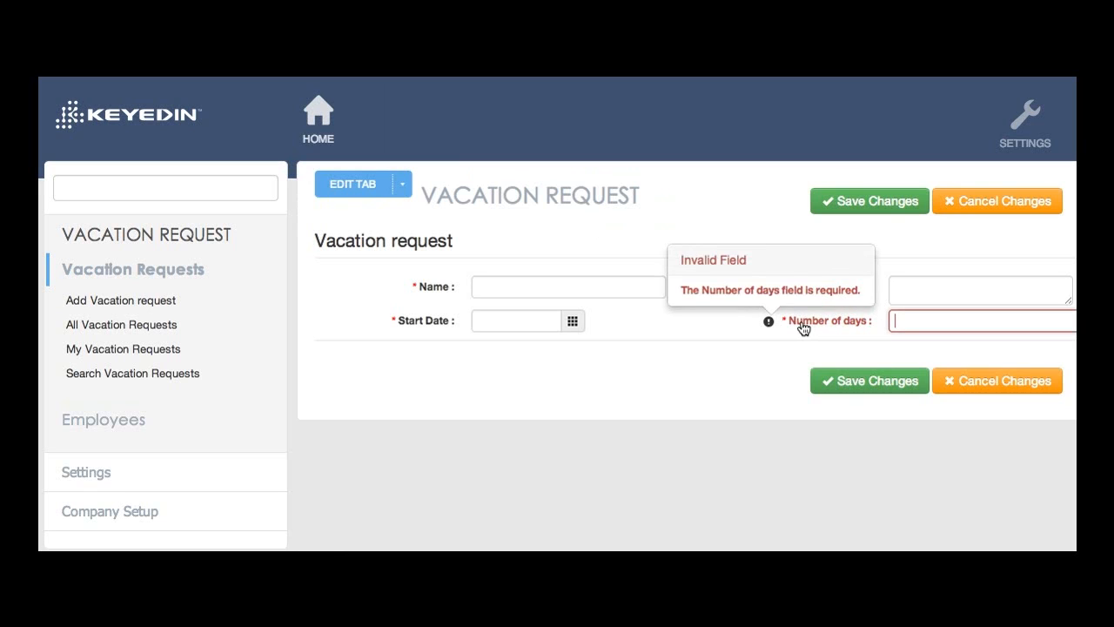
# Test the Number of days field on a new vacation request with 3 and with the letters "wer", clearing each entry
pyautogui.click(897, 320)
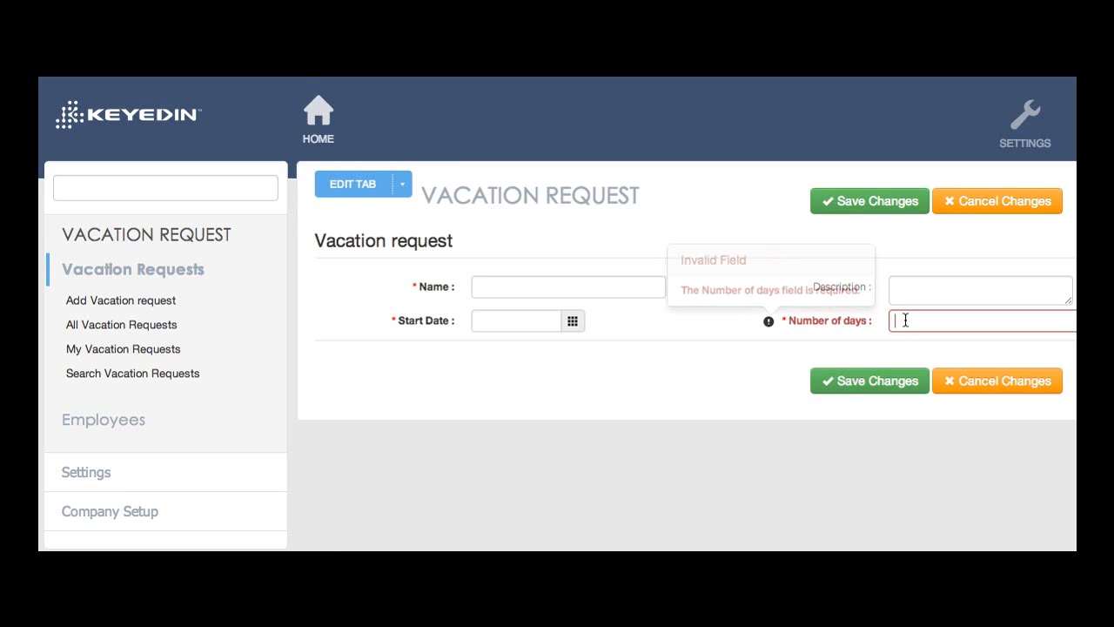
pyautogui.write('3')
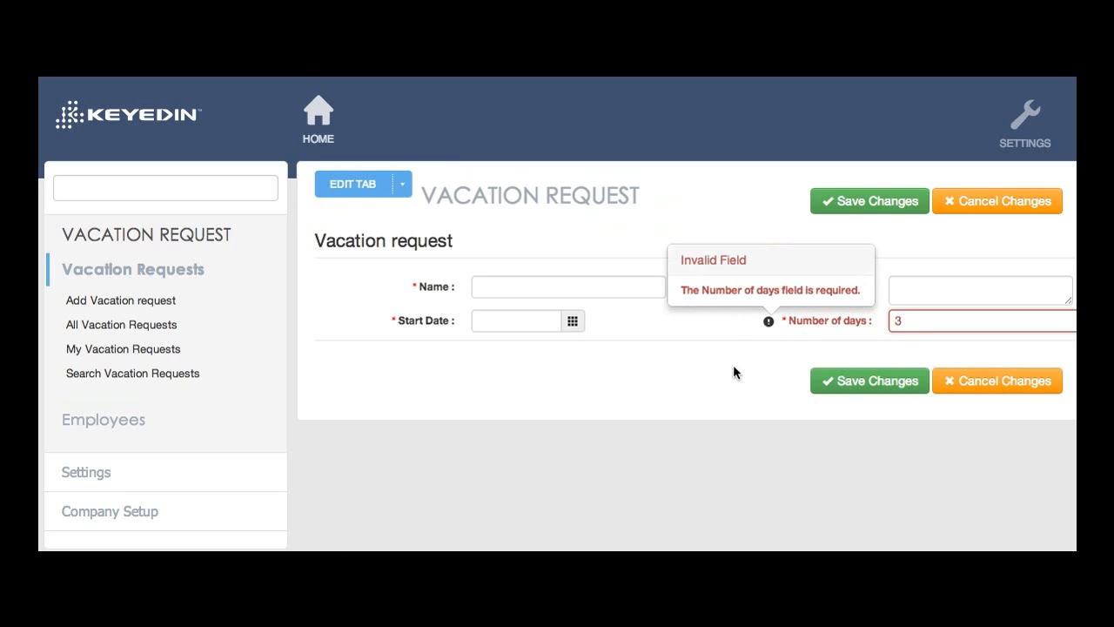
pyautogui.press('BackSpace')
pyautogui.write('wer')
pyautogui.press('BackSpace')
pyautogui.press('BackSpace')
pyautogui.press('BackSpace')
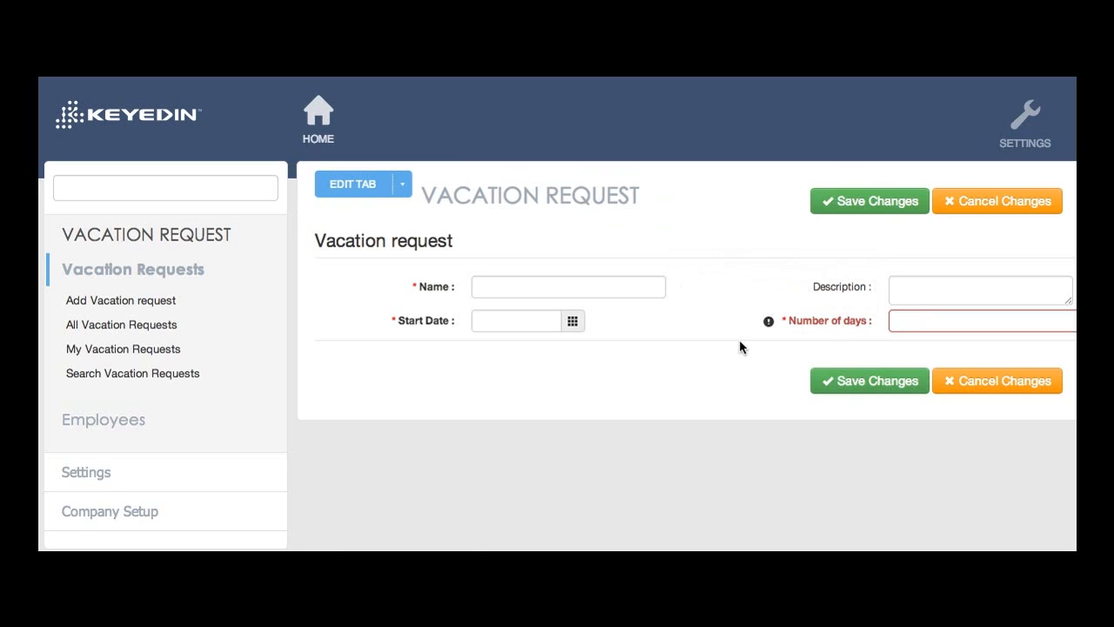
# Fill in the request with 5 days, the name "time off needed" and start date 7/25/2013, and save it
pyautogui.click(915, 321)
pyautogui.write('5')
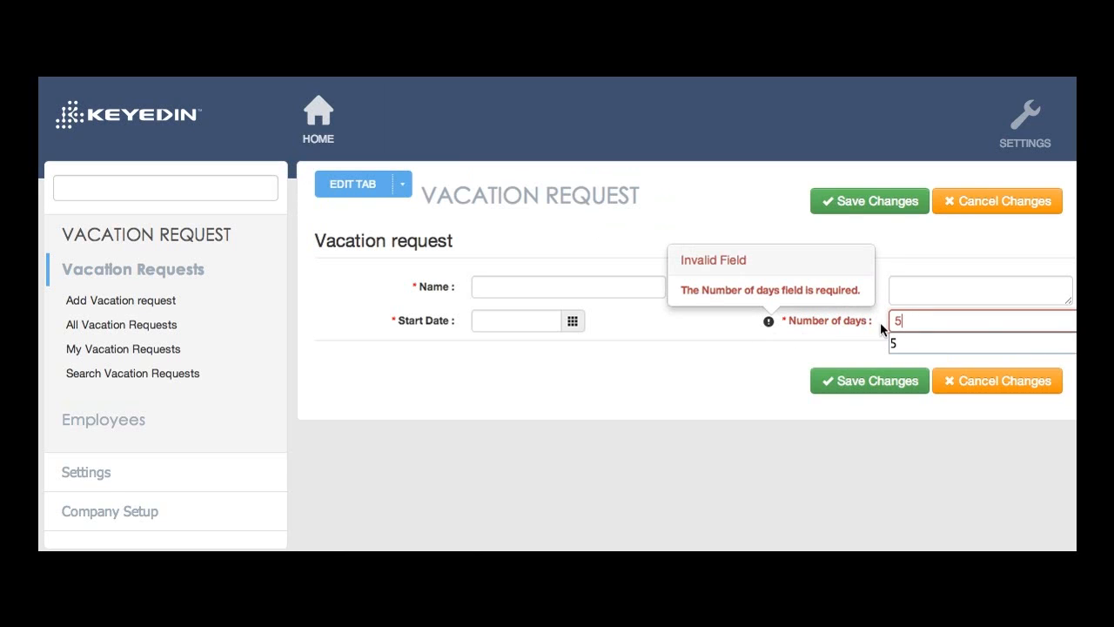
pyautogui.click(564, 280)
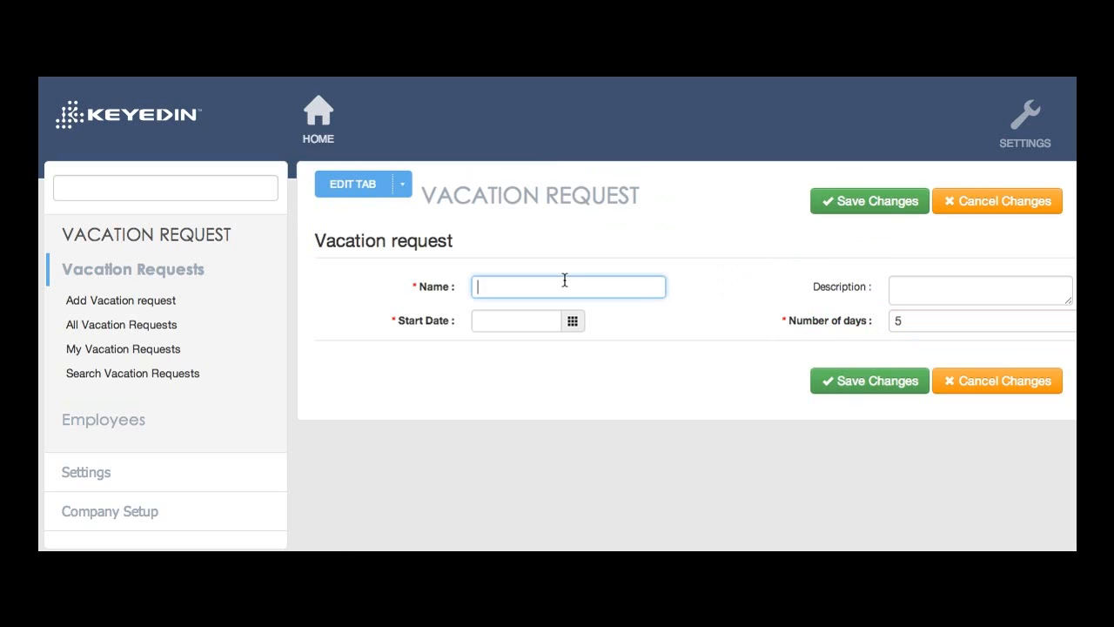
pyautogui.write('time off needed')
pyautogui.click(572, 322)
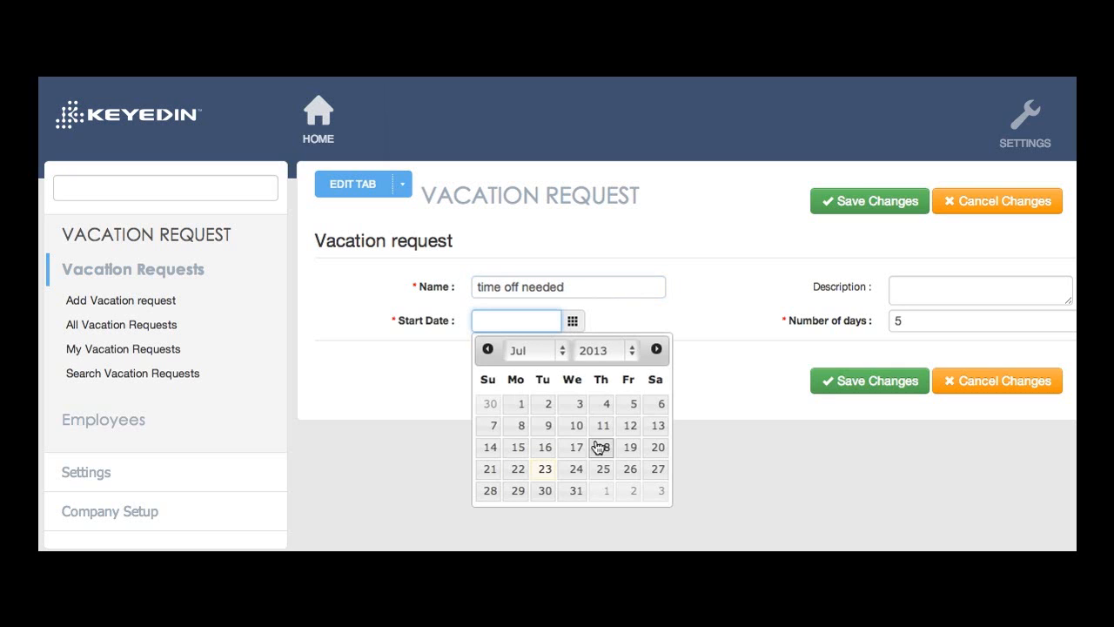
pyautogui.click(600, 472)
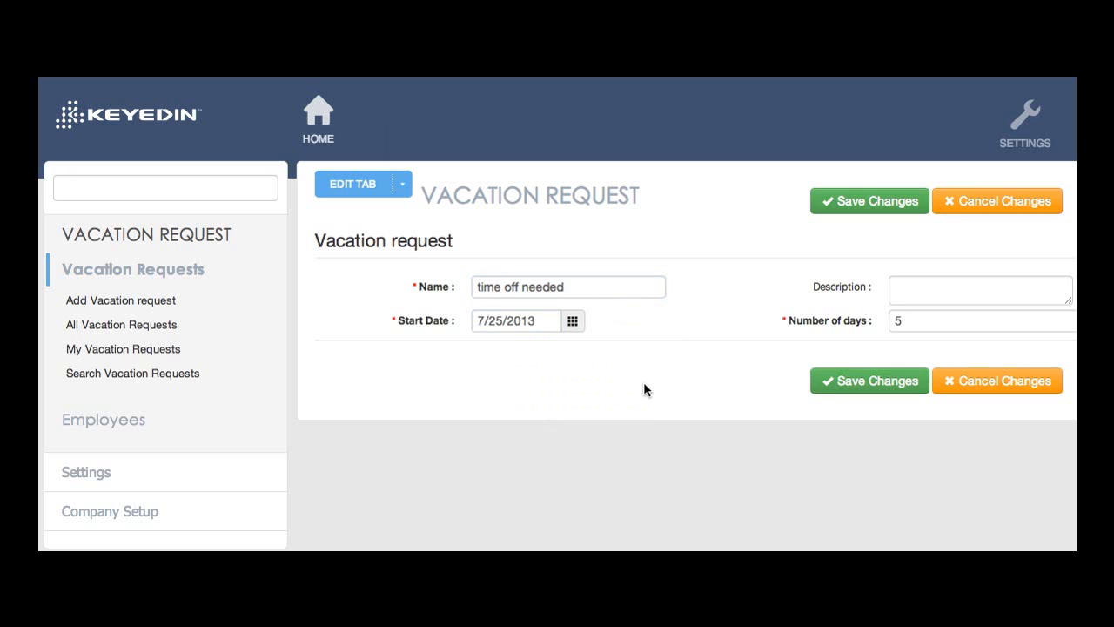
pyautogui.click(845, 207)
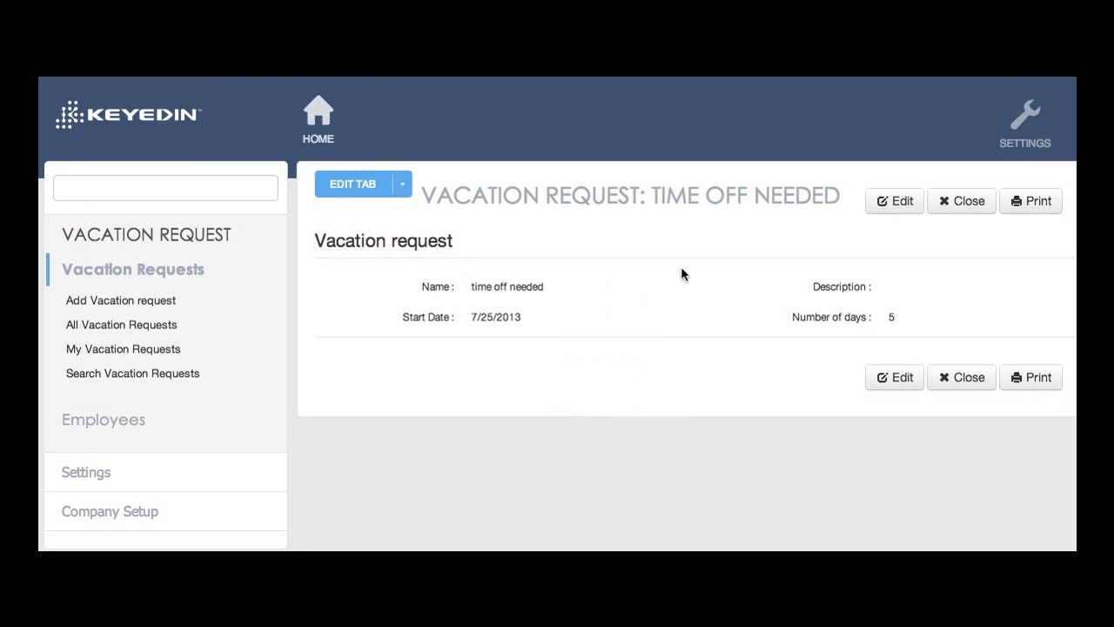
# Open the Vacation request form for customizing and add a Button field above the Name field
pyautogui.click(402, 186)
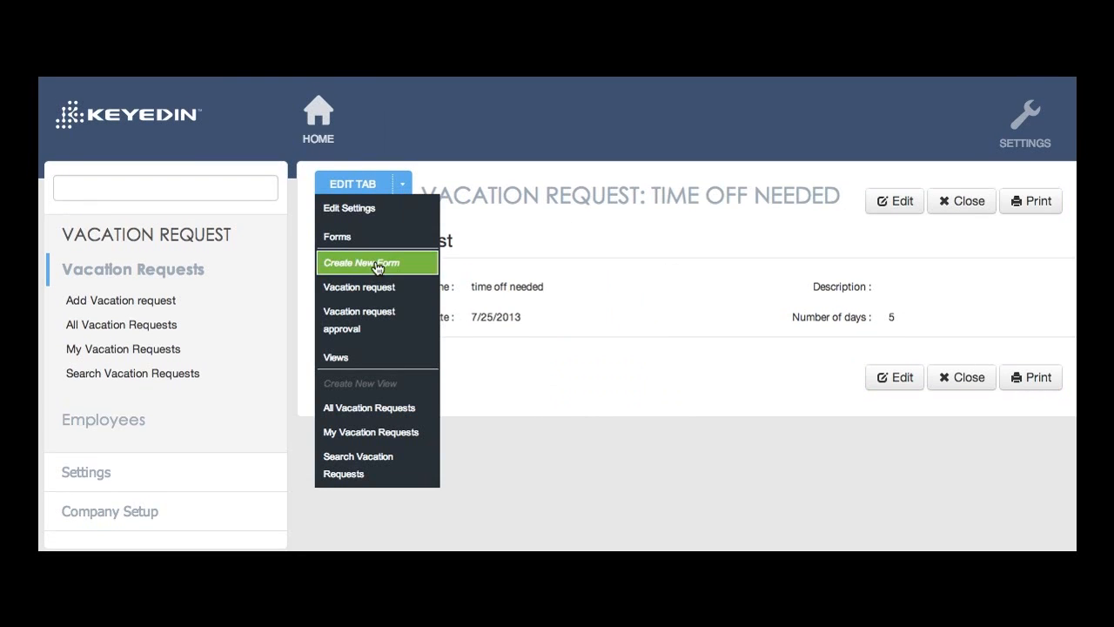
pyautogui.moveTo(378, 290)
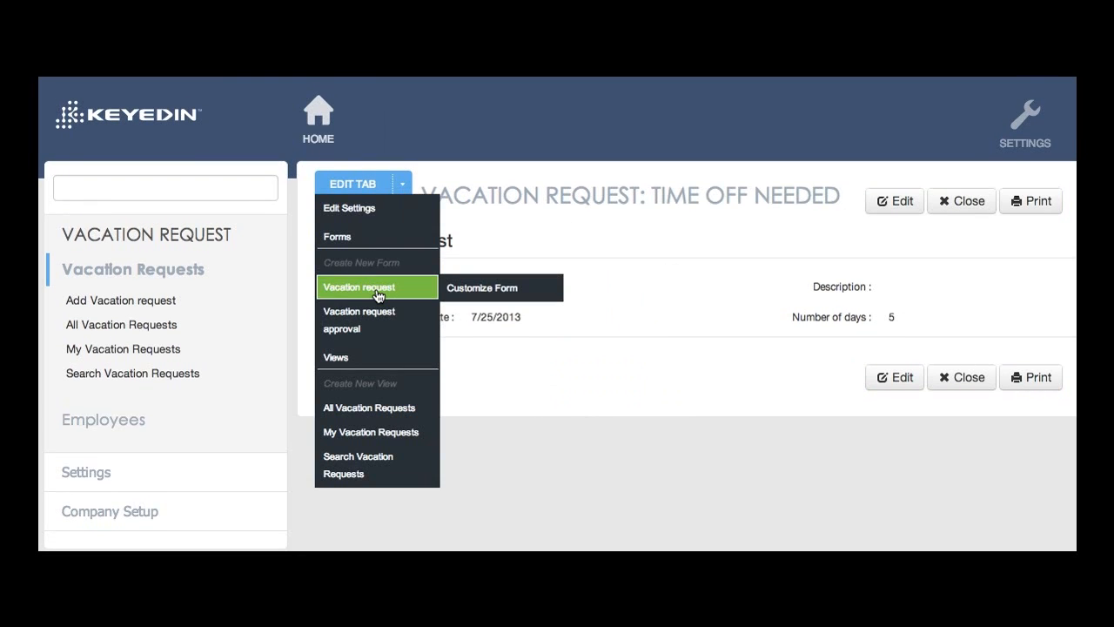
pyautogui.click(491, 296)
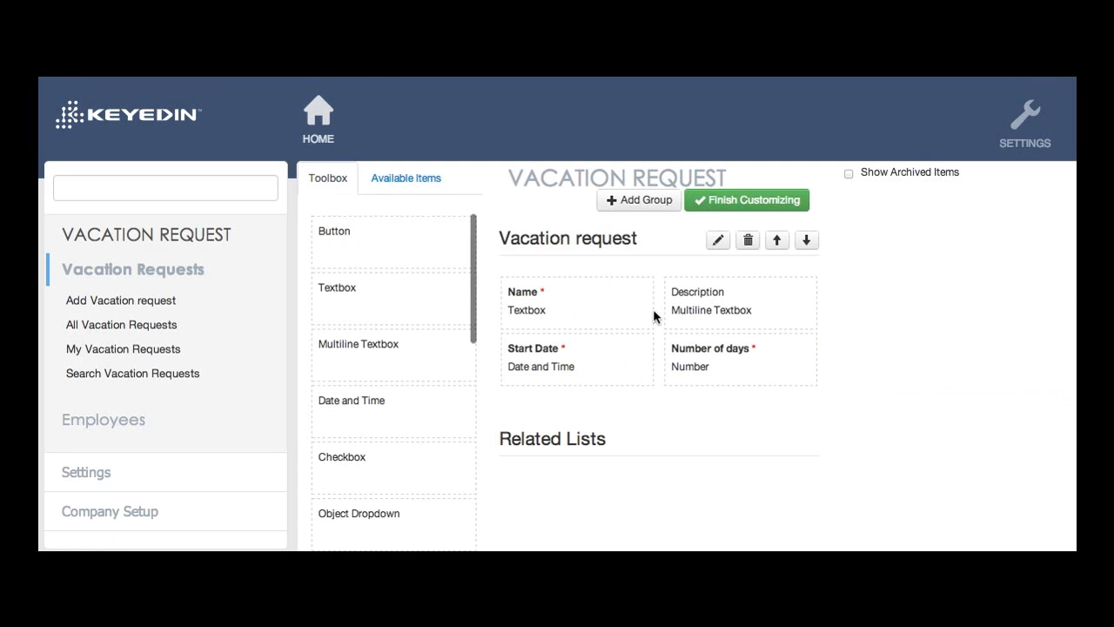
pyautogui.moveTo(415, 235); pyautogui.dragTo(619, 278)
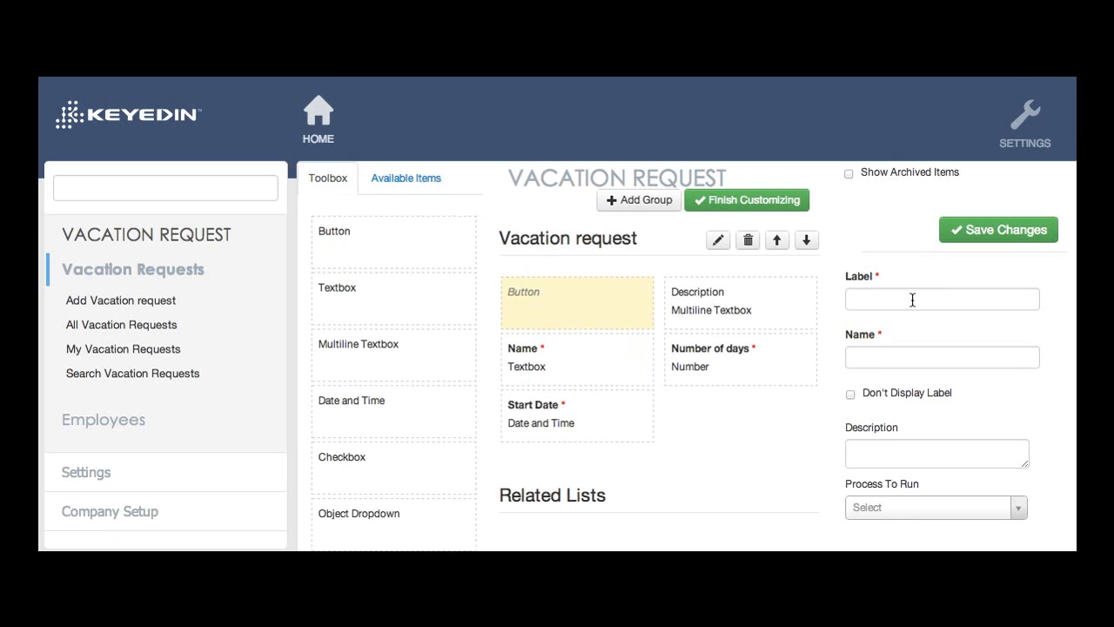
# Label the new button "Submit request", let its name fill in from the label, and save the change
pyautogui.click(915, 299)
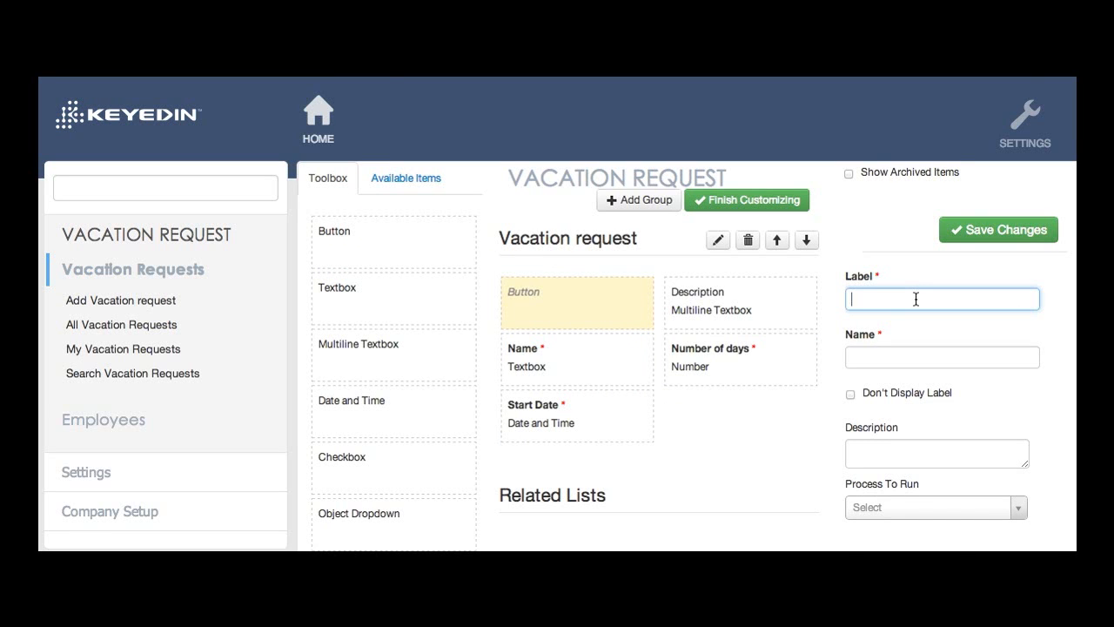
pyautogui.write('Submit re')
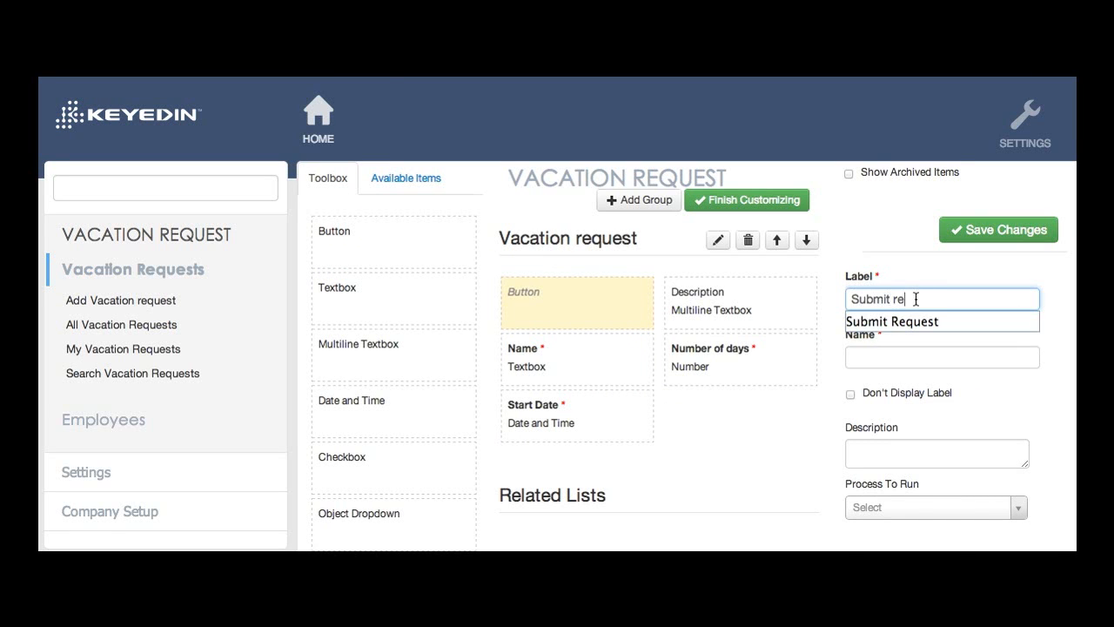
pyautogui.write('quest')
pyautogui.click(952, 357)
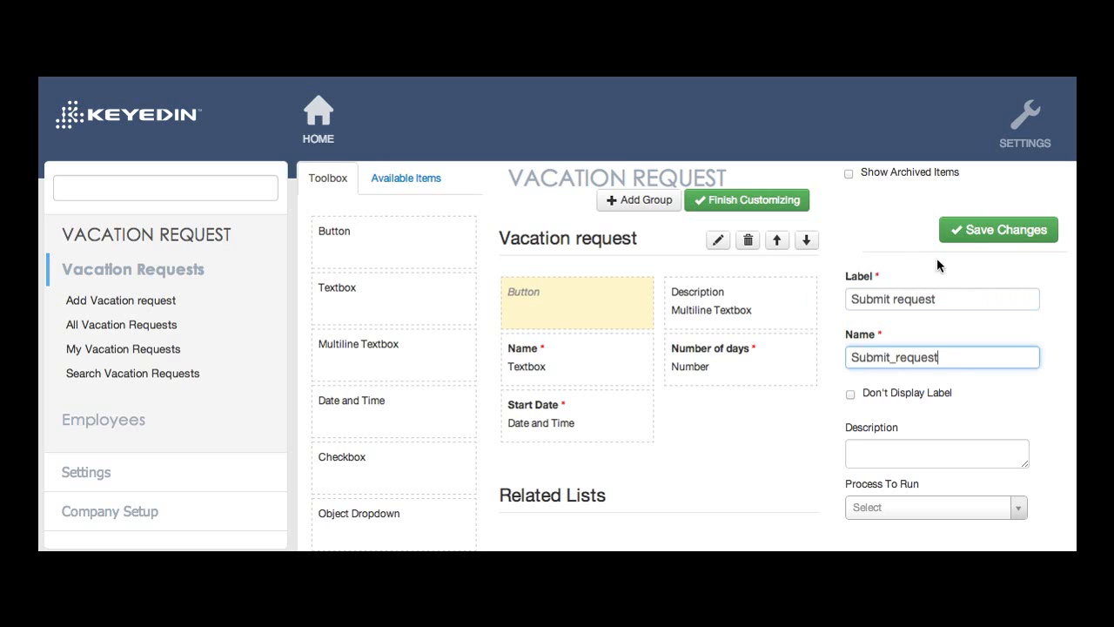
pyautogui.click(975, 235)
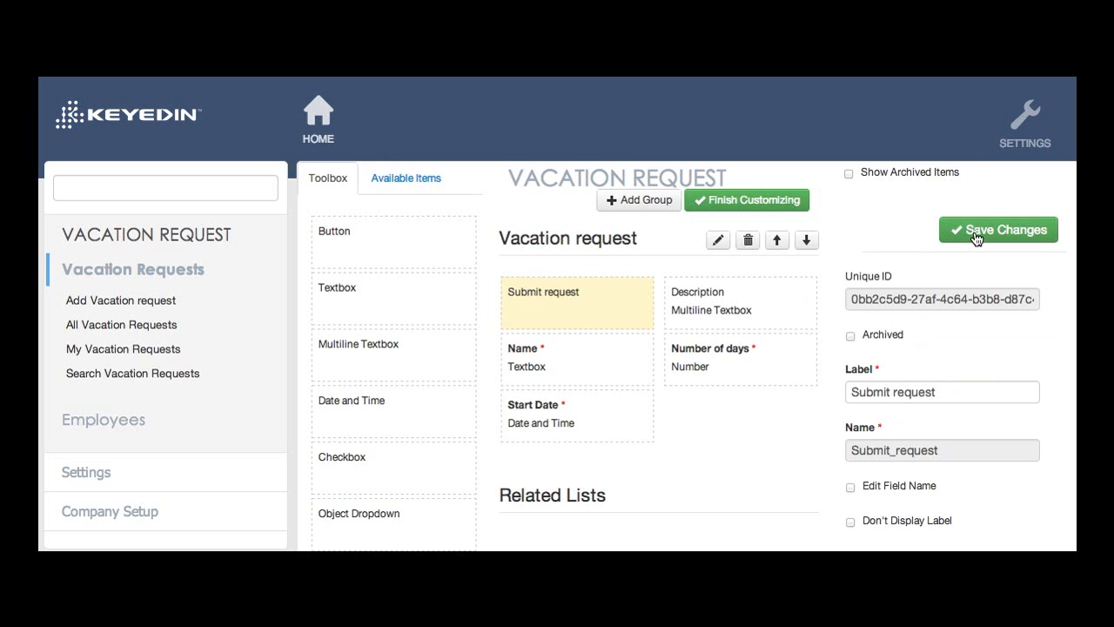
# Set the Submit request button's process to run to (Create New Process), save it, and finish customizing the form
pyautogui.scroll(-1, 1051, 304)
pyautogui.scroll(-2, 1049, 301)
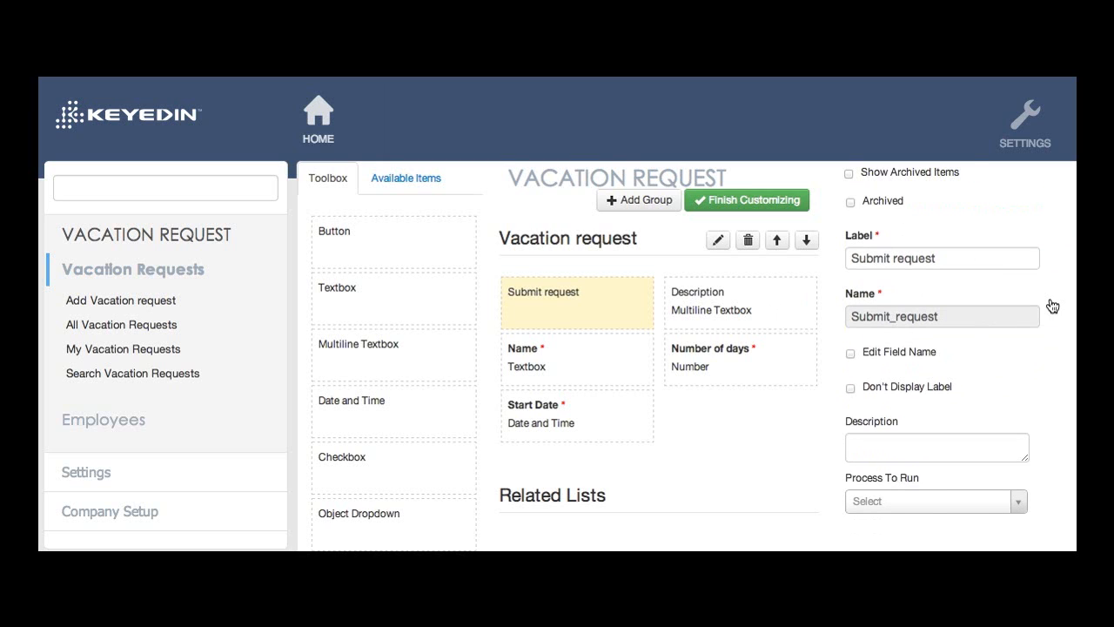
pyautogui.click(994, 510)
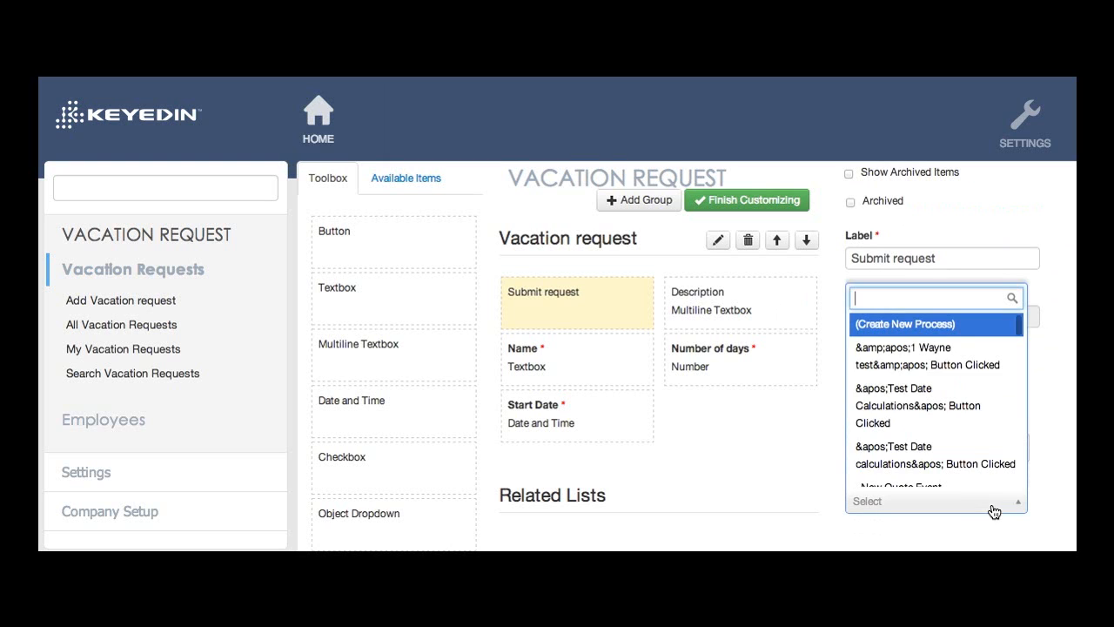
pyautogui.scroll(-1, 965, 421)
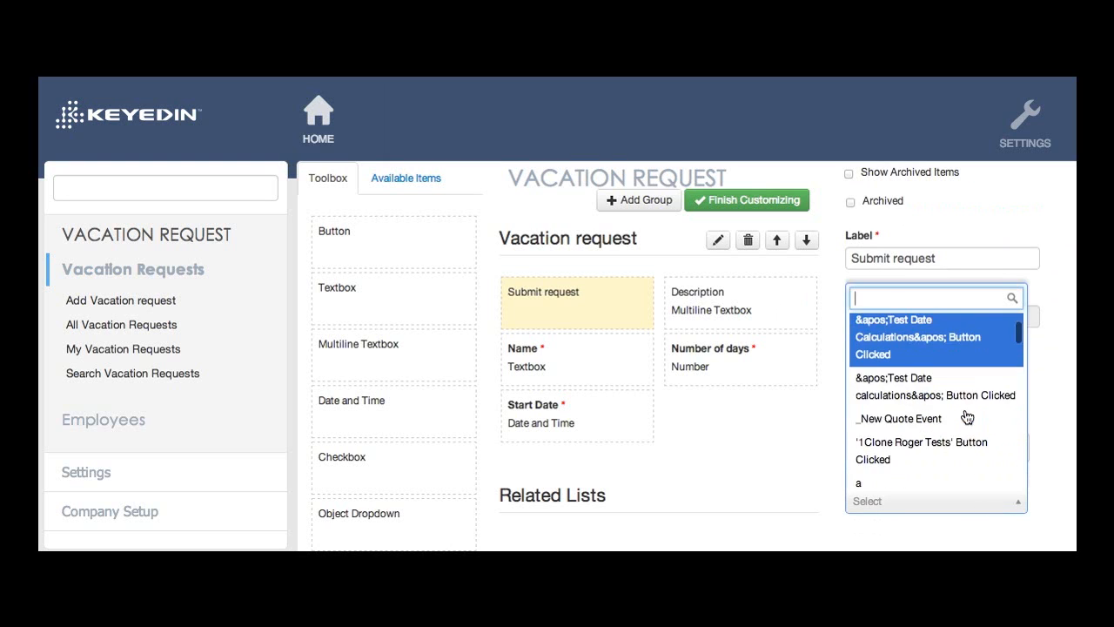
pyautogui.scroll(3, 964, 408)
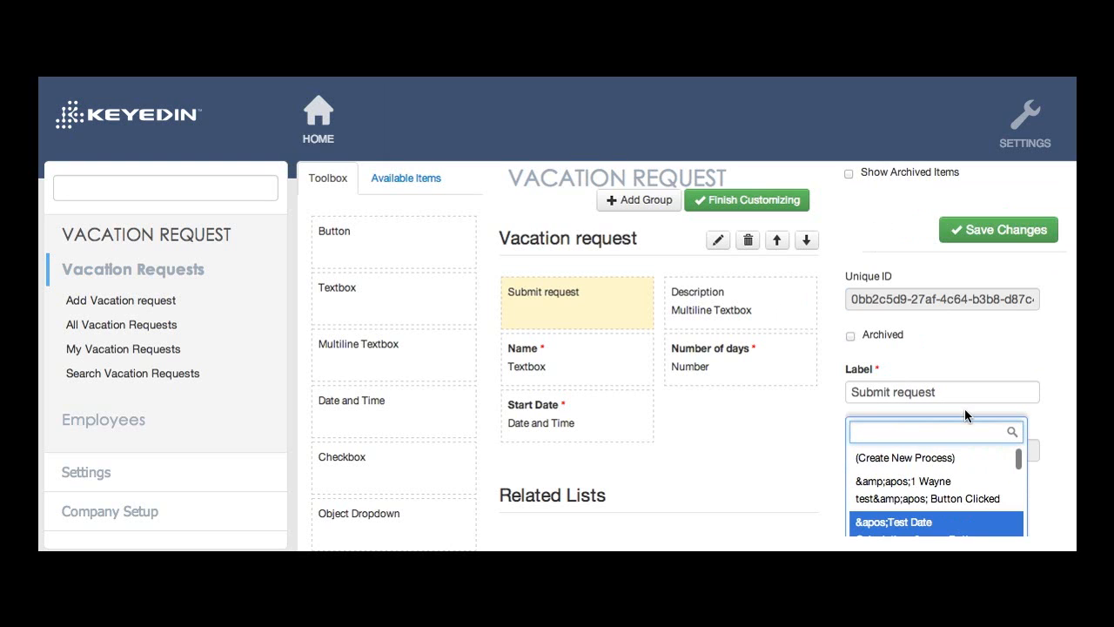
pyautogui.click(929, 458)
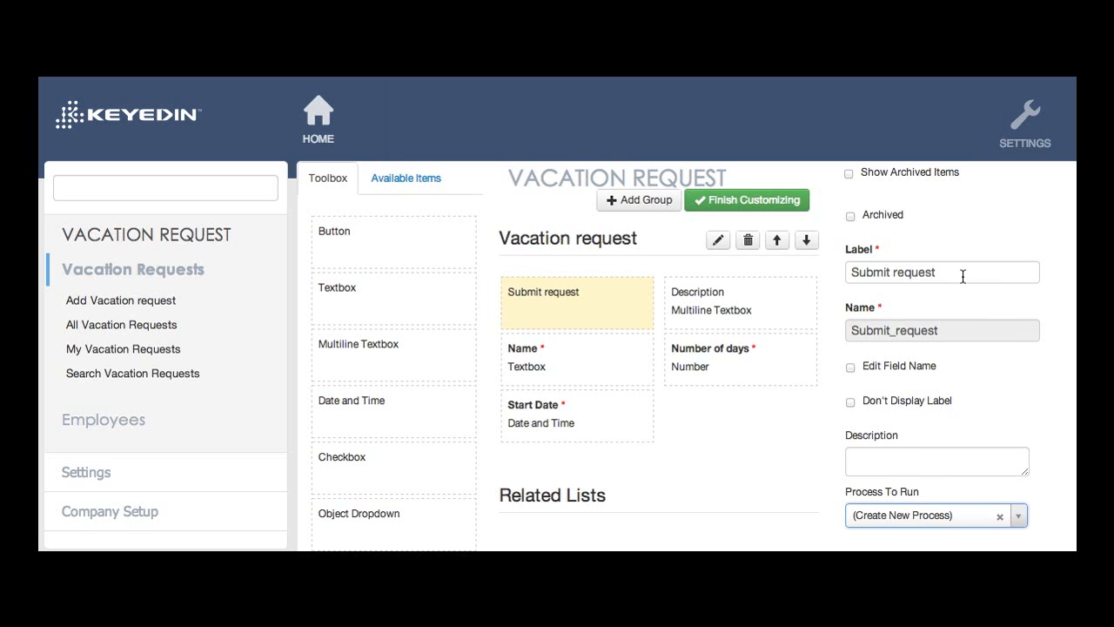
pyautogui.scroll(3, 994, 316)
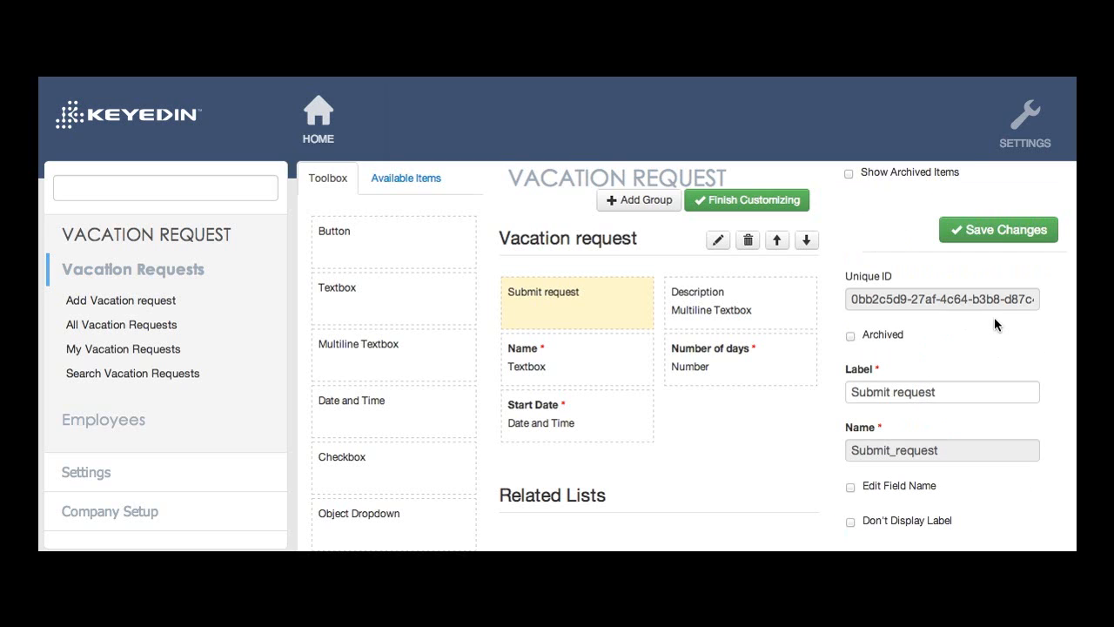
pyautogui.click(999, 230)
pyautogui.click(603, 376)
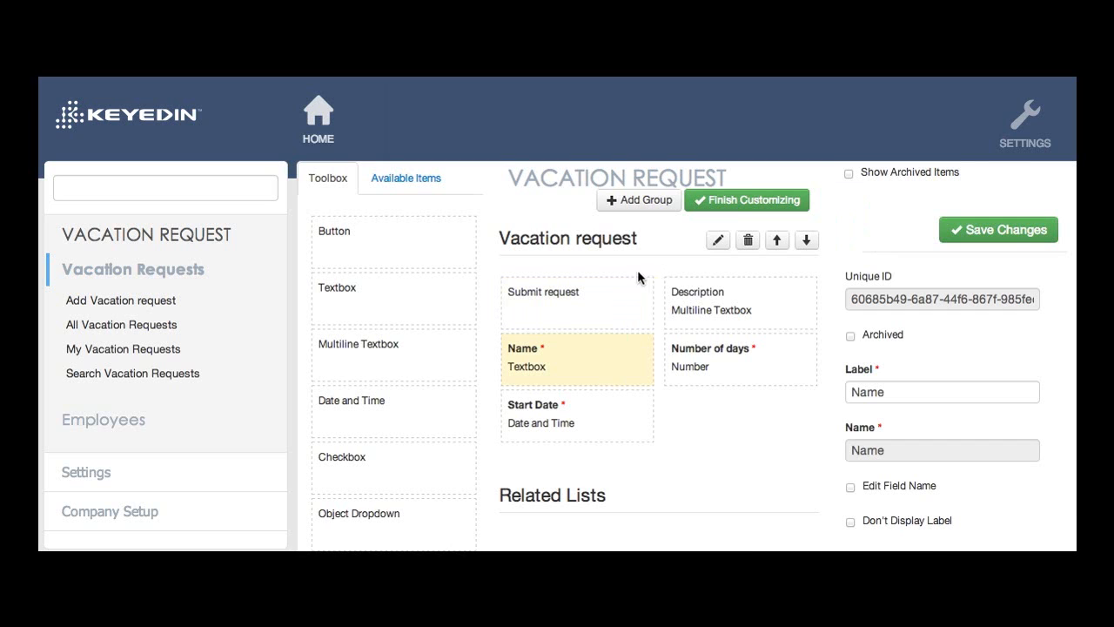
pyautogui.click(731, 202)
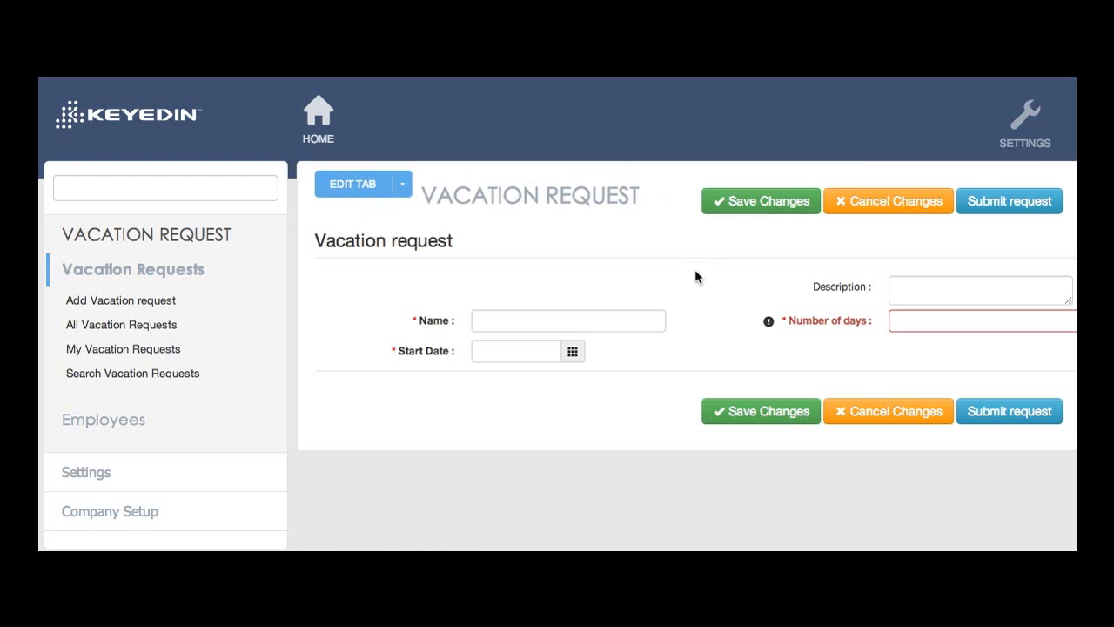
# Fill in a vacation request named "test" with start date 7/25/2013 and 6 days, and submit it with the new button
pyautogui.click(623, 321)
pyautogui.write('test')
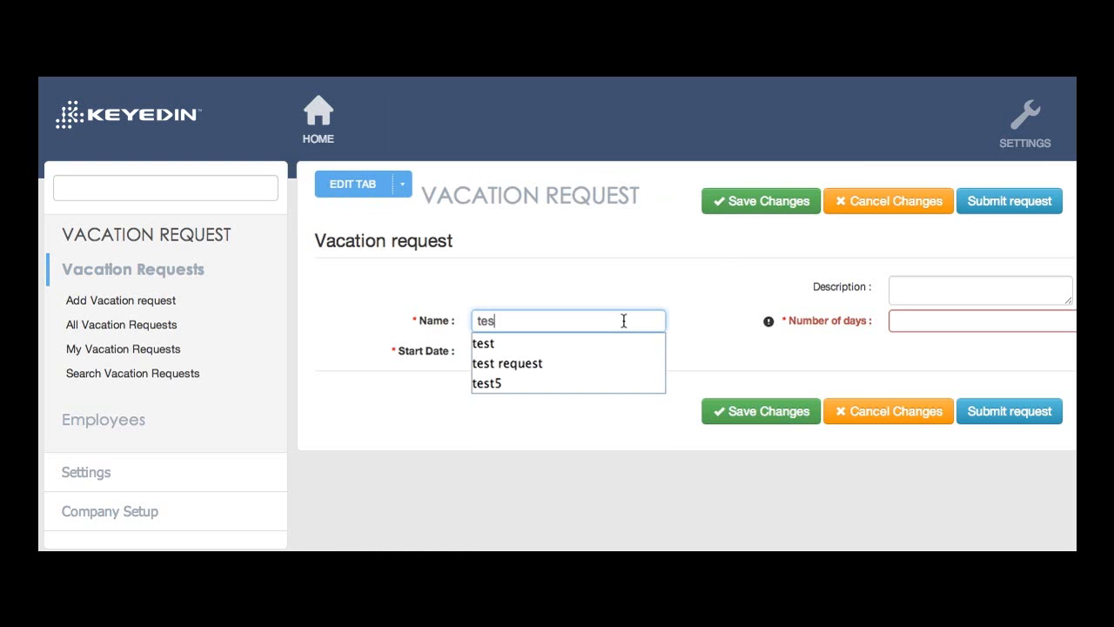
pyautogui.click(564, 278)
pyautogui.click(579, 357)
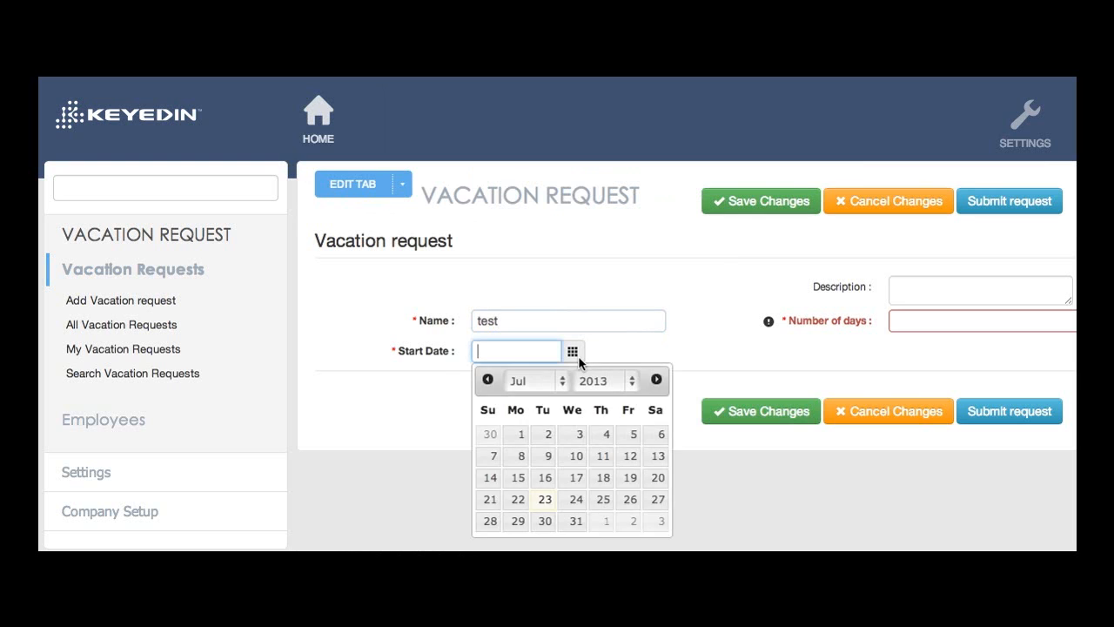
pyautogui.click(597, 497)
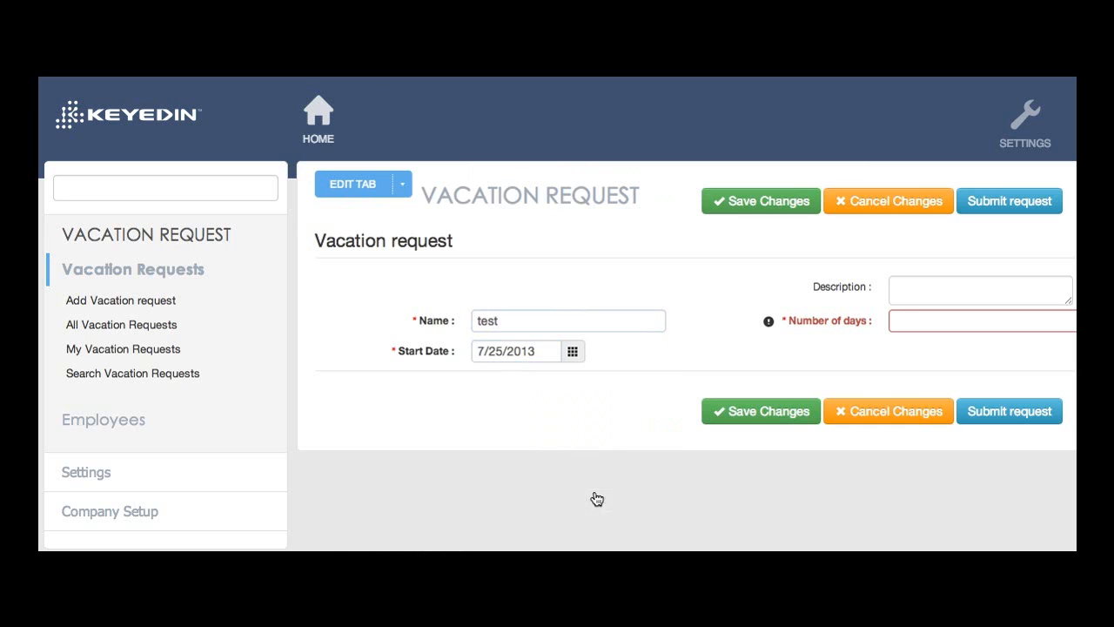
pyautogui.click(913, 323)
pyautogui.write('6')
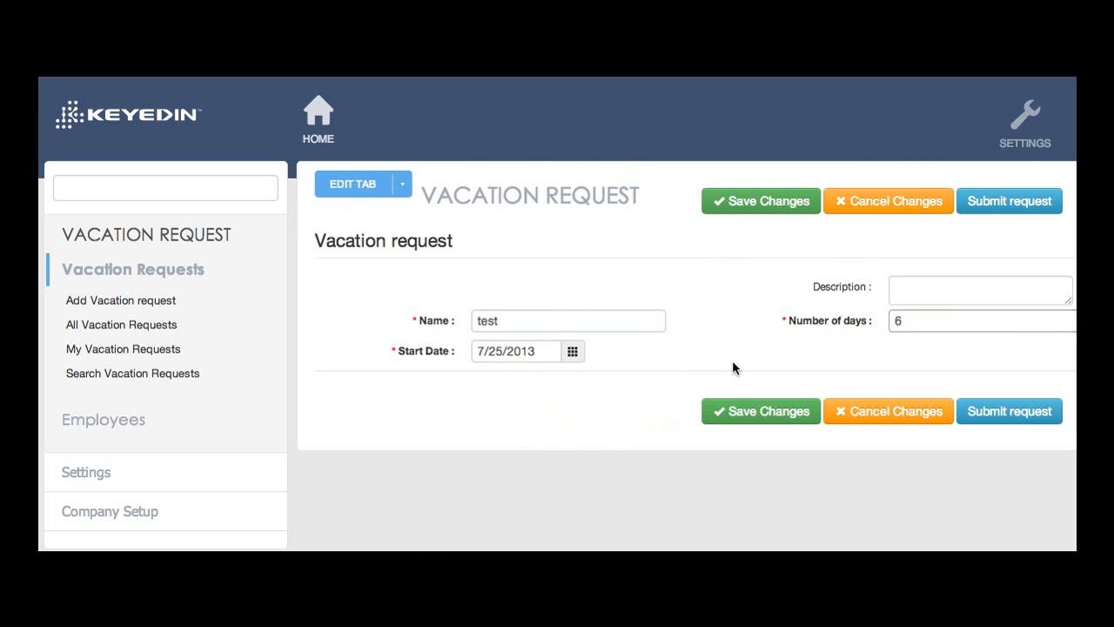
pyautogui.click(732, 360)
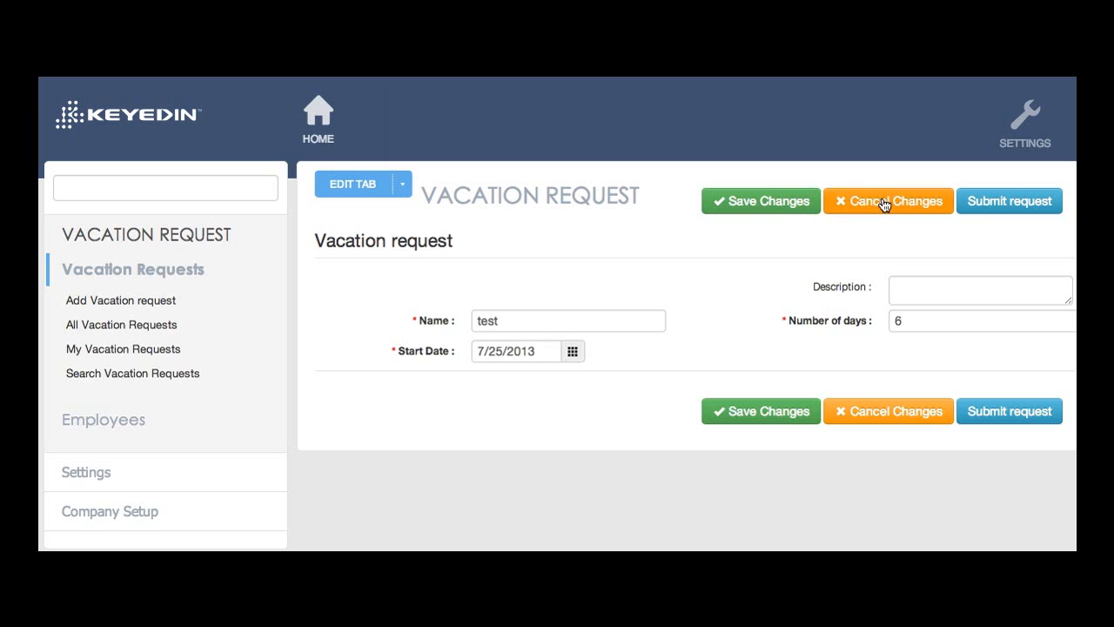
pyautogui.click(1015, 211)
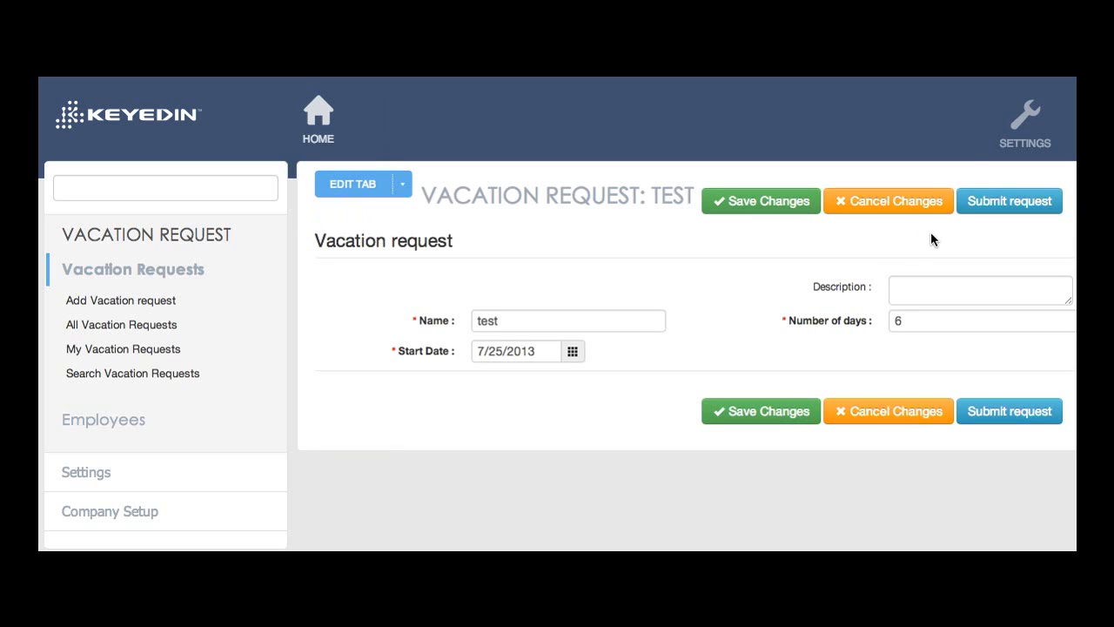